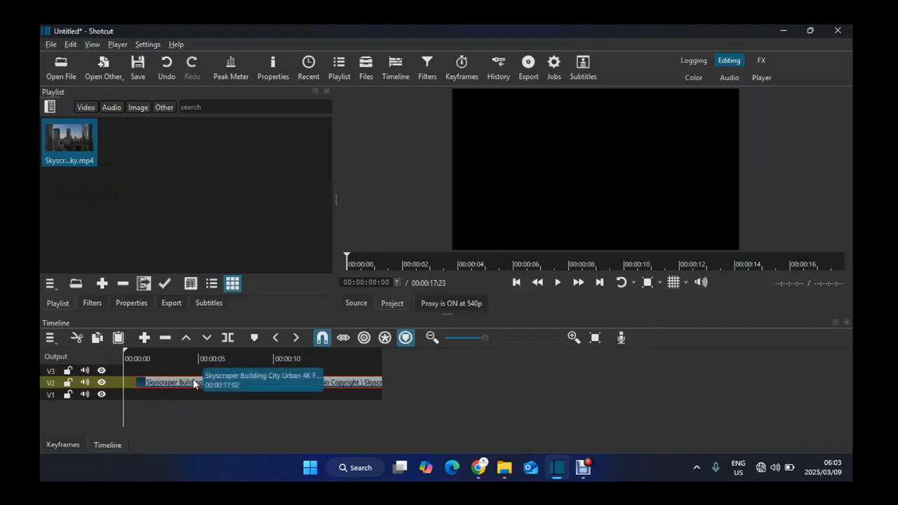
Move the skyscraper clip to the start of track V1 and add a text clip reading "SHOTCUT" above it on V2.
left_click_drag(193, 382, 172, 395)
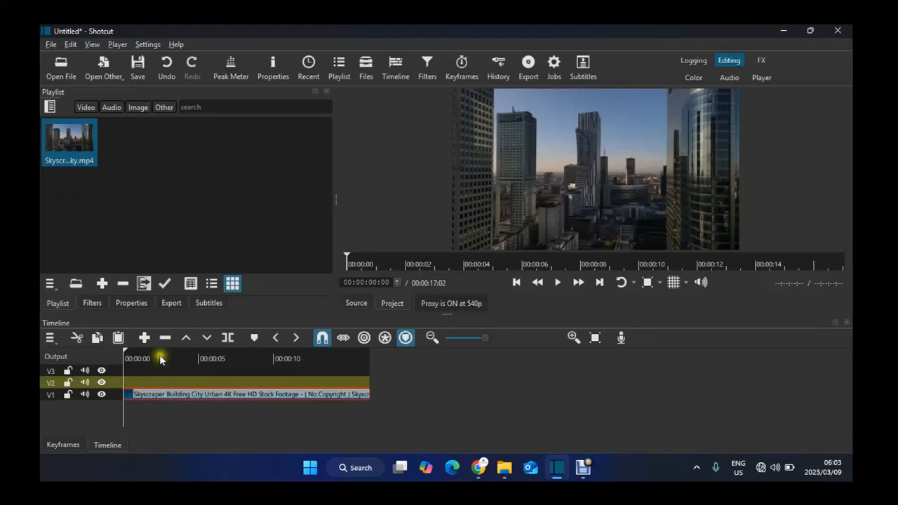
left_click(112, 77)
left_click(126, 109)
left_click(376, 205)
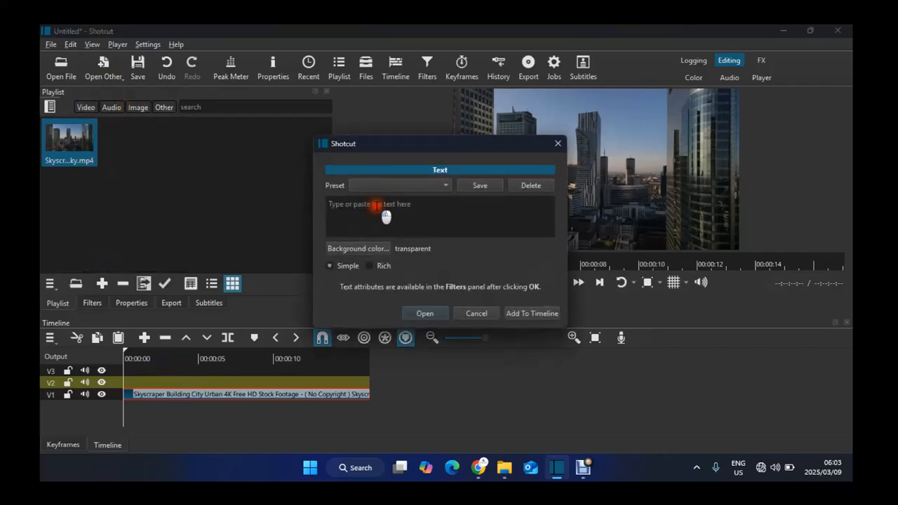
type("SHOTCUT")
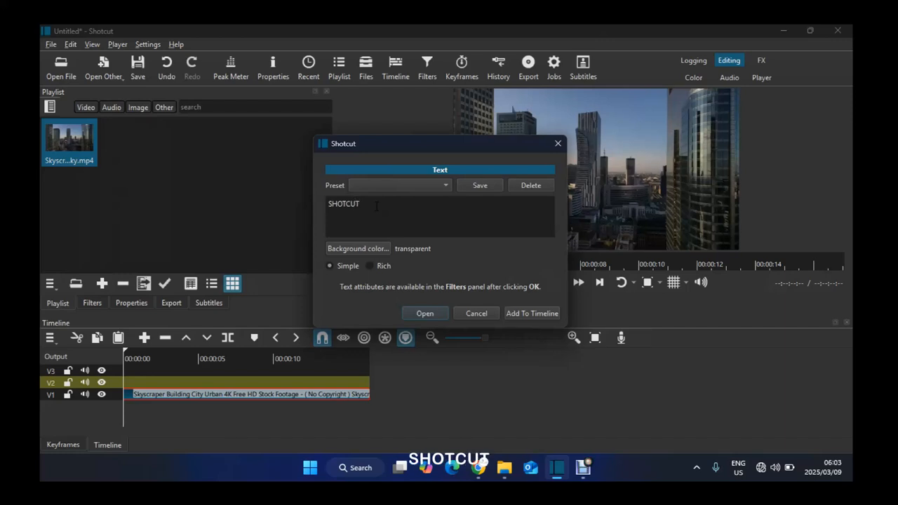
left_click(528, 313)
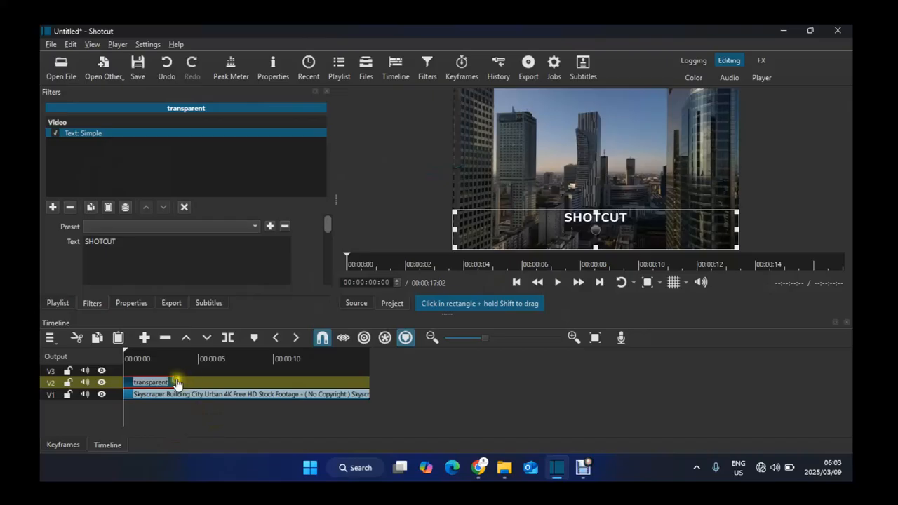
Set the SHOTCUT text to Verdana Bold at size 170 and raise its box's upper edge to place the title over the skyline.
left_click(597, 212)
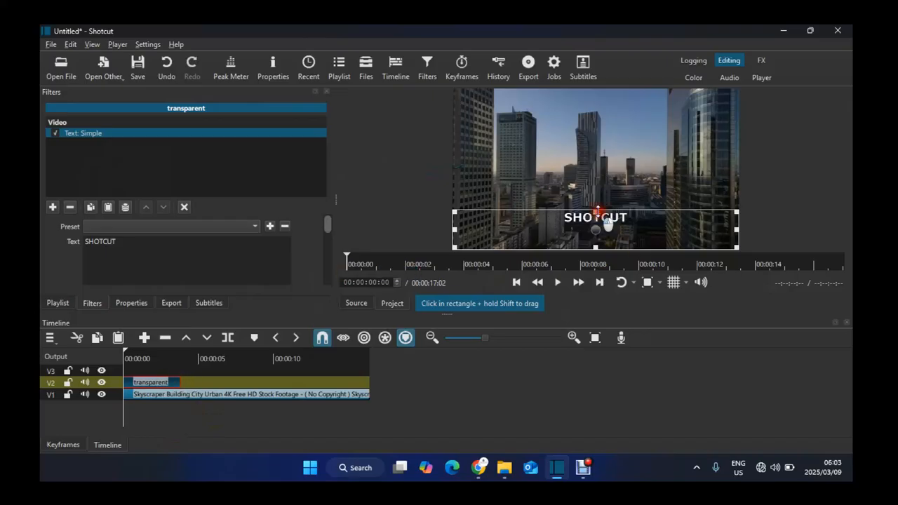
left_click_drag(597, 212, 591, 132)
left_click(330, 223)
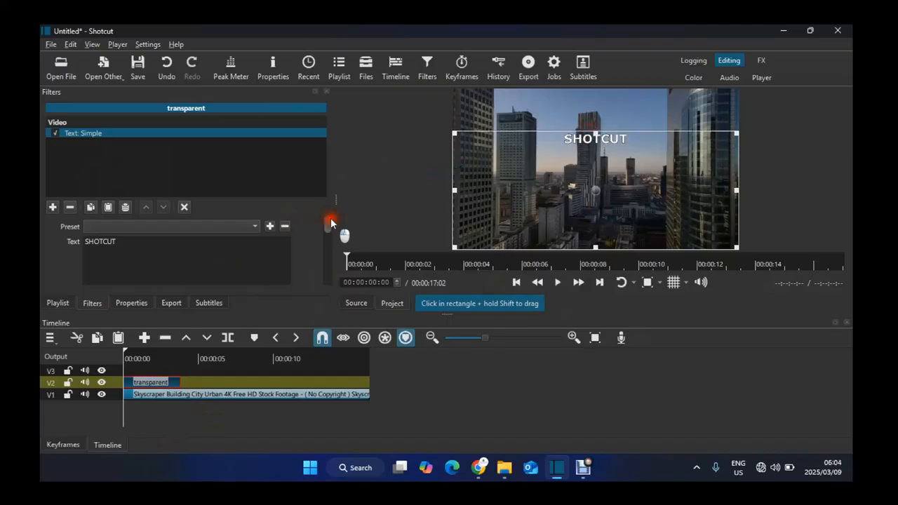
left_click_drag(330, 223, 331, 231)
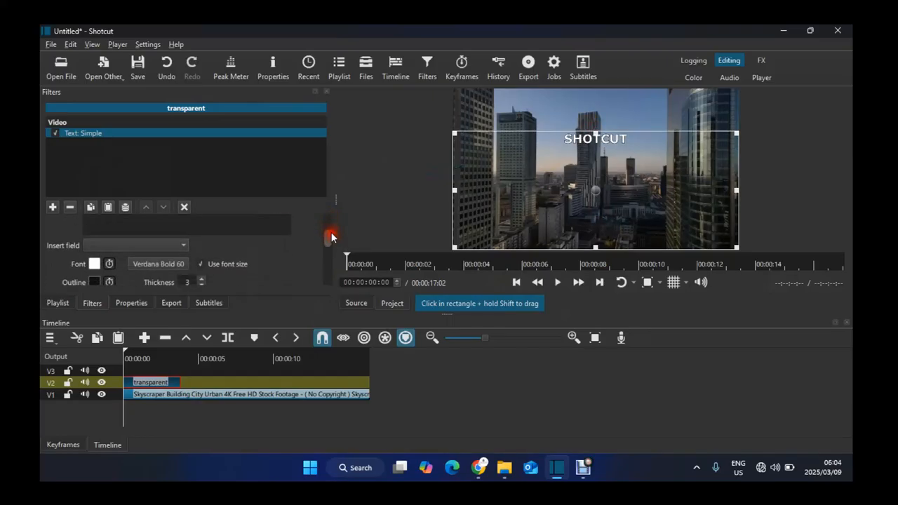
left_click(181, 260)
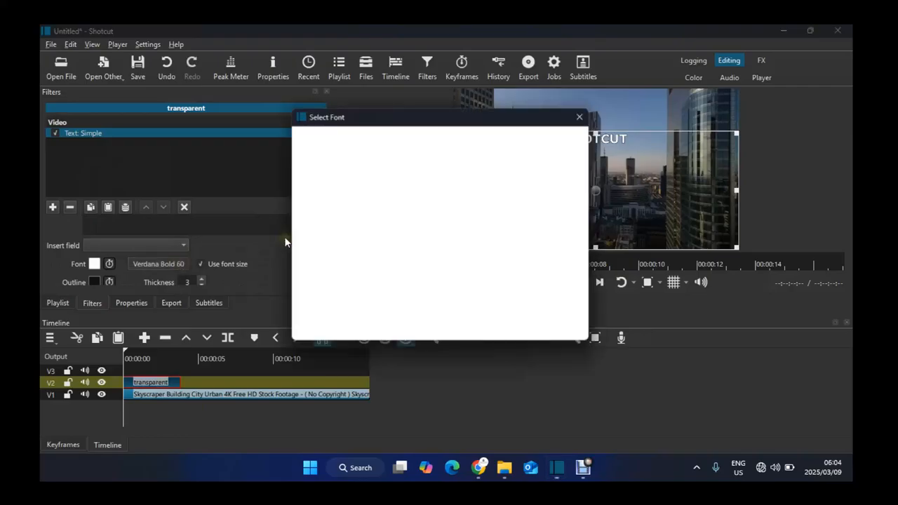
double_click(567, 147)
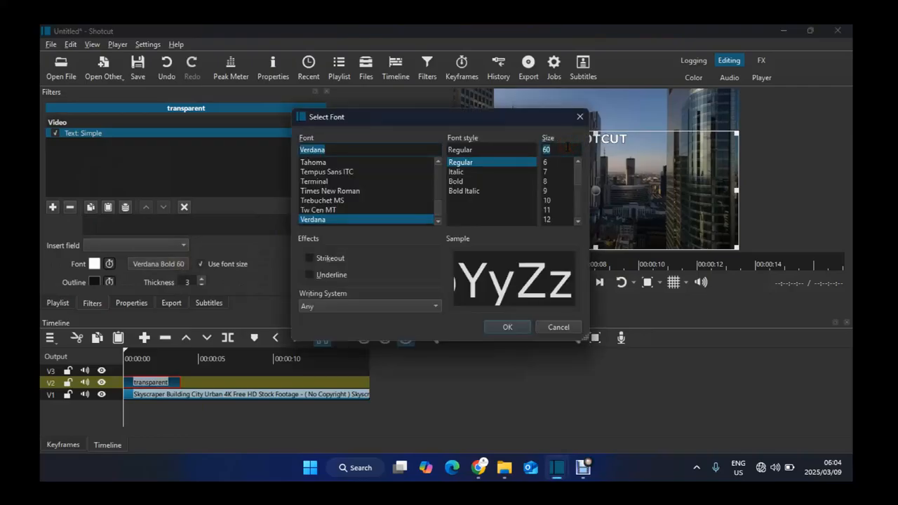
type("1")
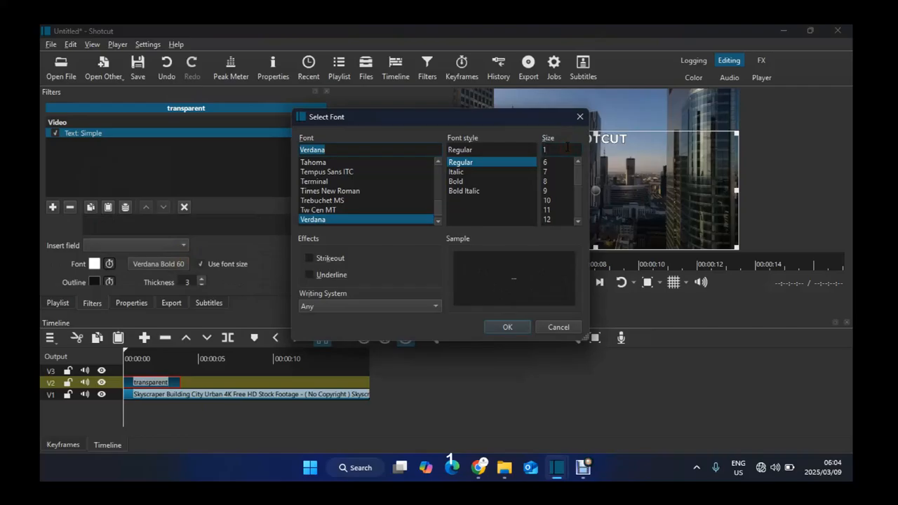
type("70")
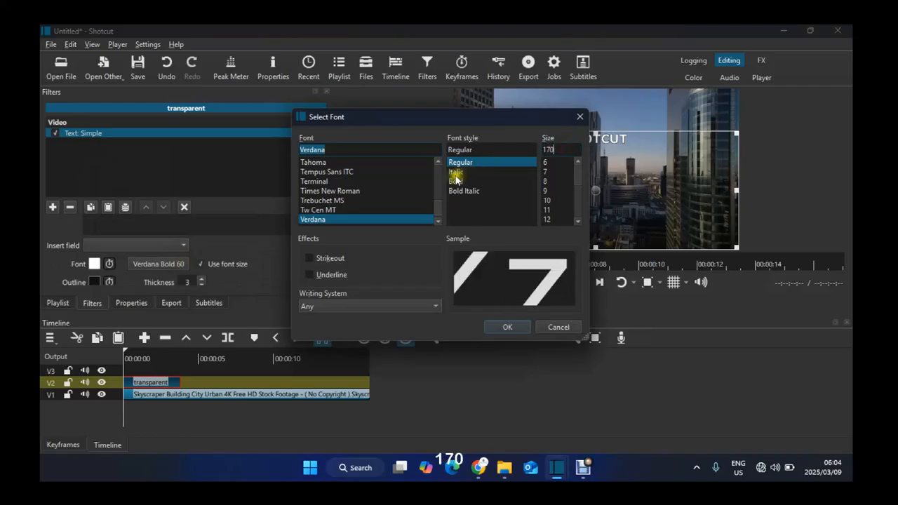
left_click(456, 181)
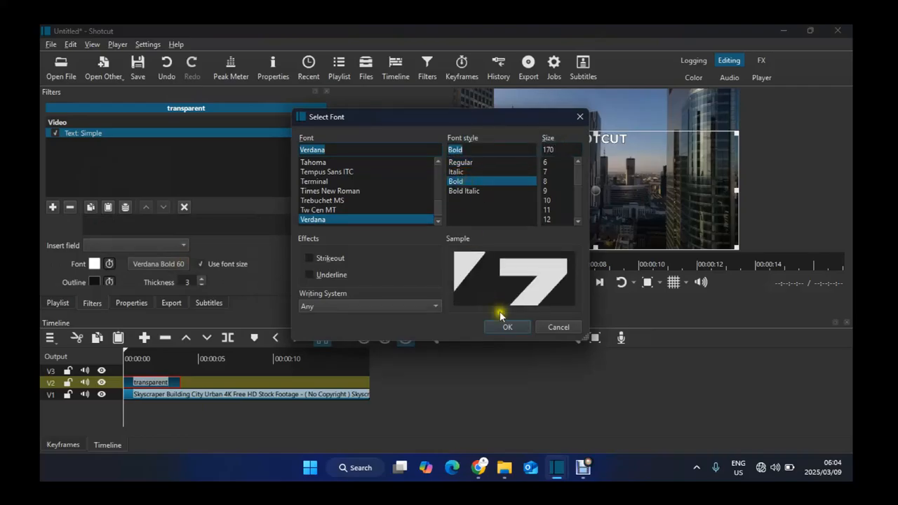
left_click(506, 326)
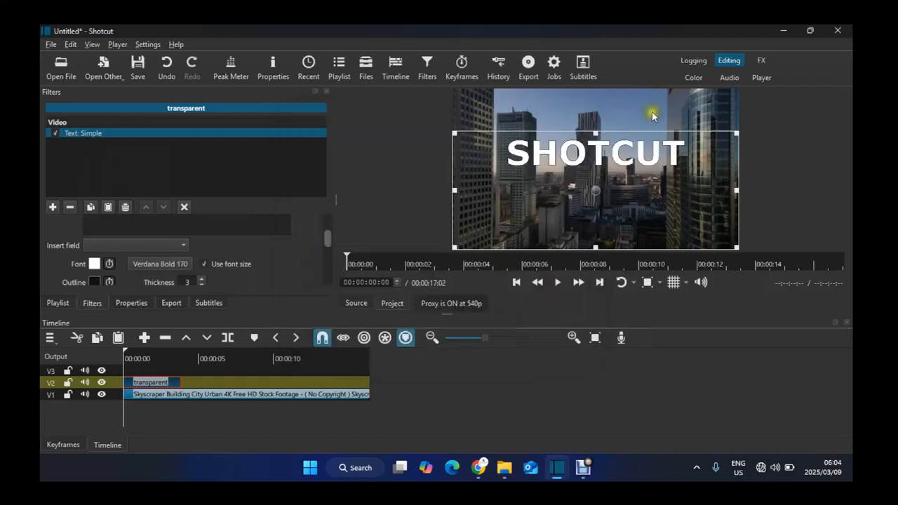
left_click_drag(596, 132, 594, 115)
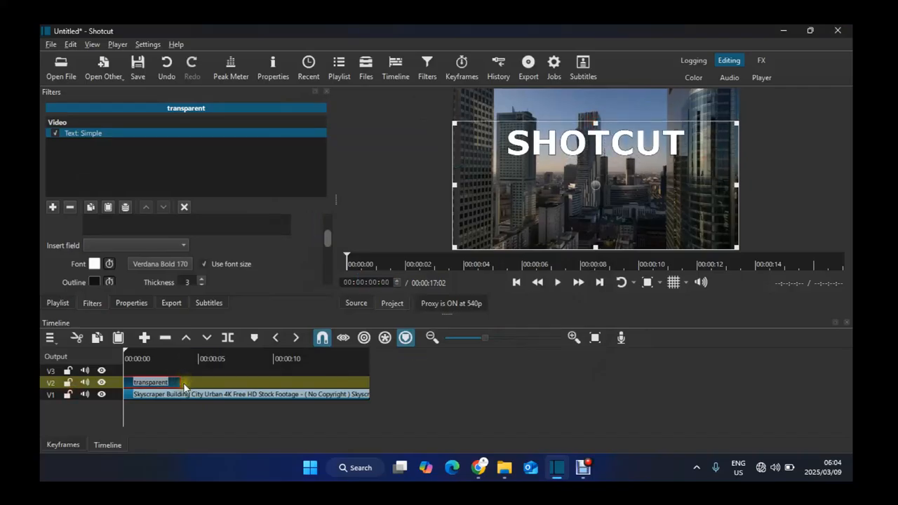
Extend the text clip to just past 10 seconds and split both the text and skyscraper clips at 00:00:10:00.
left_click_drag(181, 383, 278, 378)
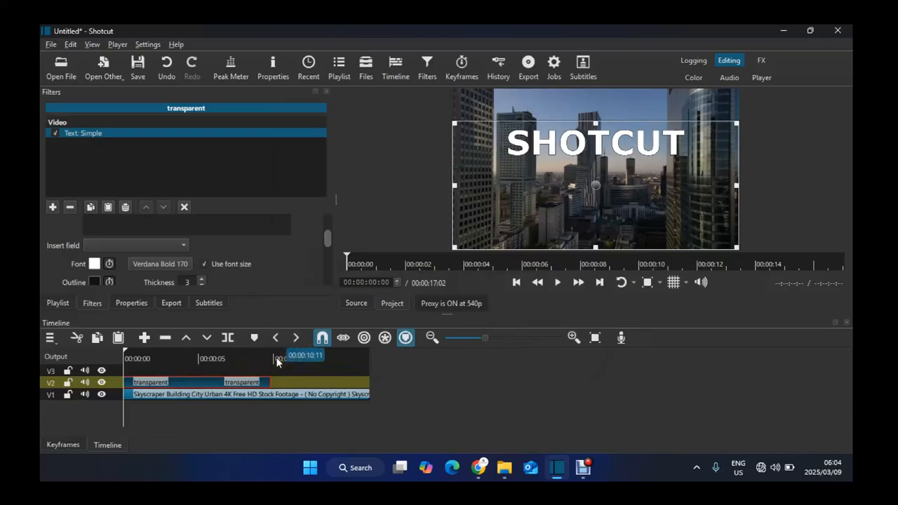
left_click(277, 361)
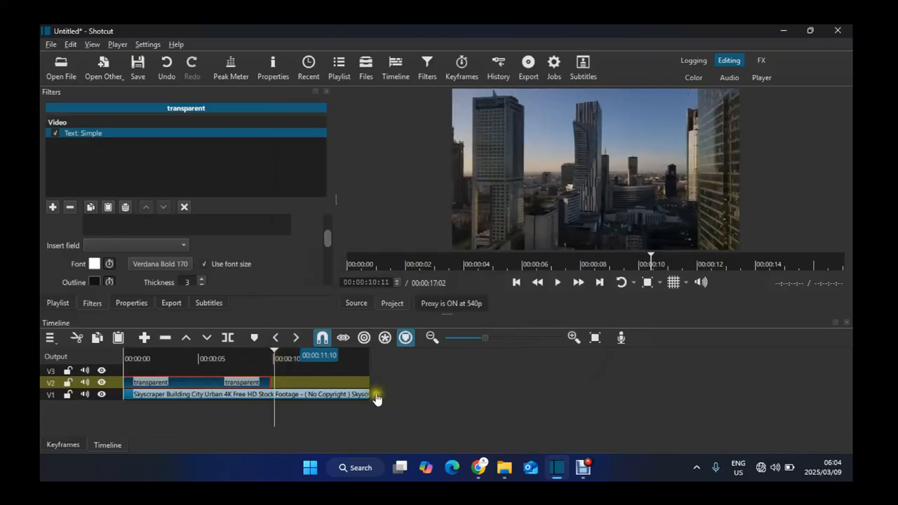
left_click(602, 340)
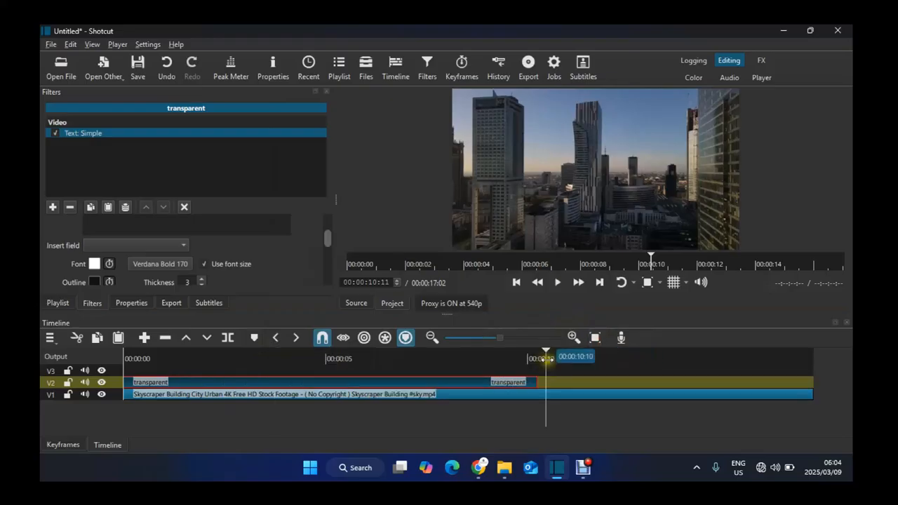
key("Left")
key("Left")
key("Left")
key("Left")
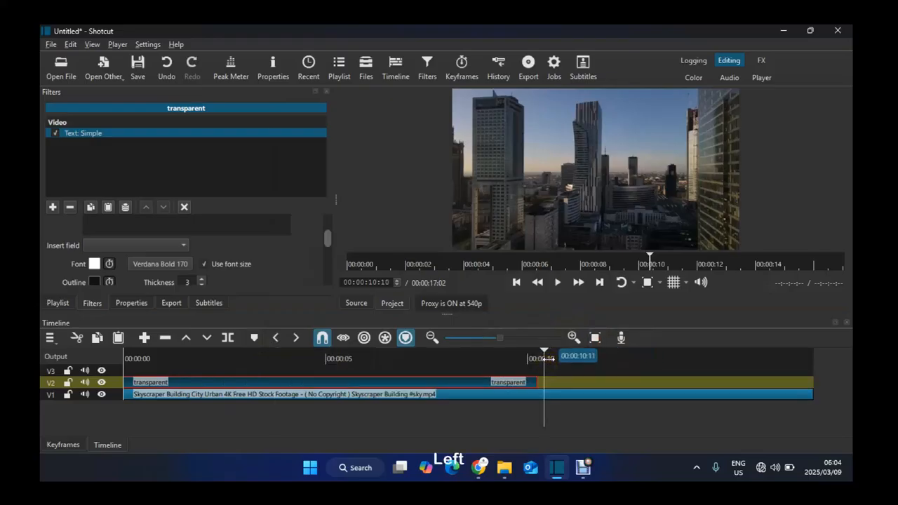
key("Left")
key("Left")
key("Left")
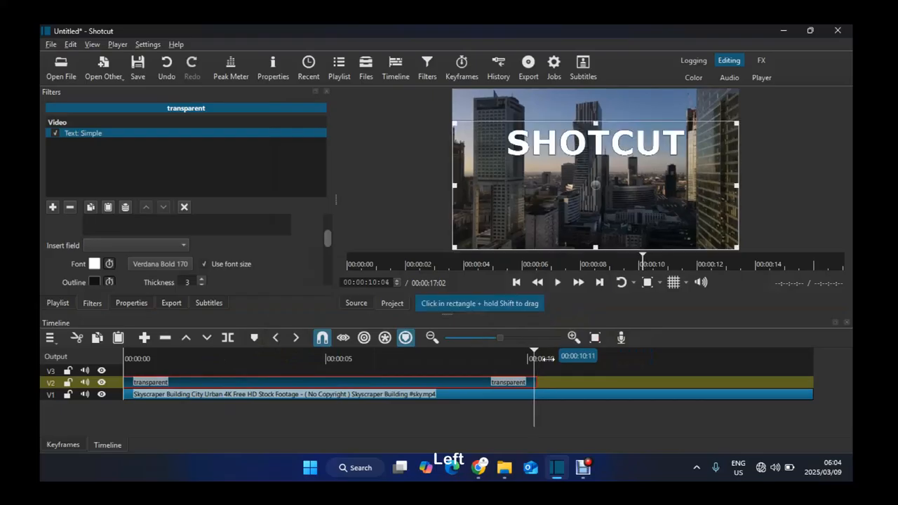
key("Left")
key("Left")
key("Left")
key("Left")
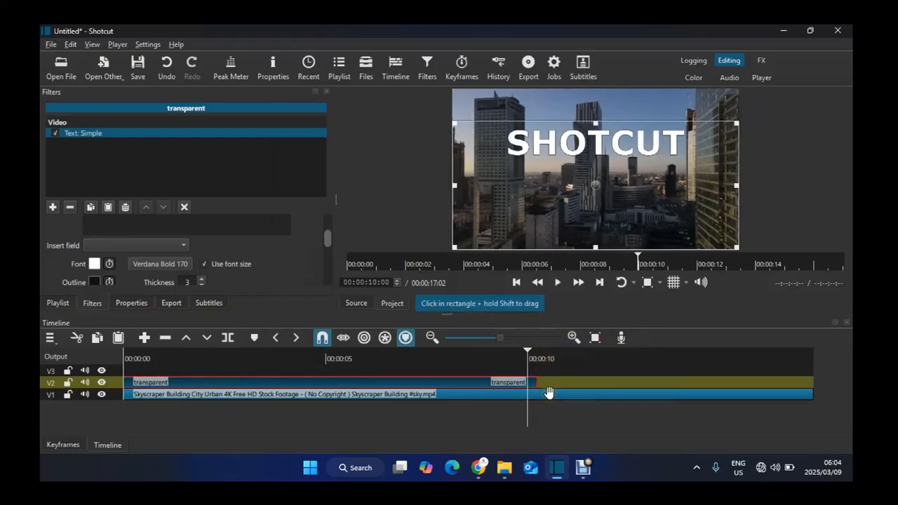
left_click(549, 393, "ctrl")
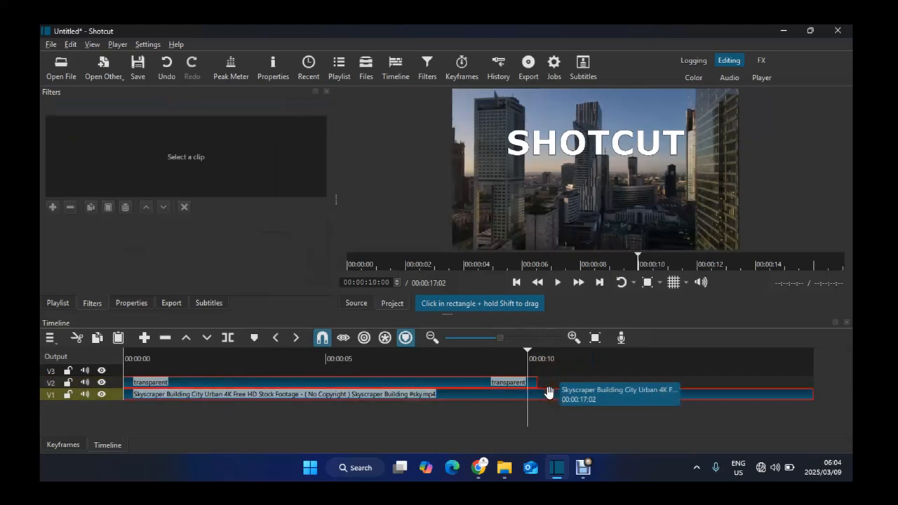
key("s")
Delete the leftover pieces of the text and skyscraper clips after the 10-second cut.
left_click(547, 393)
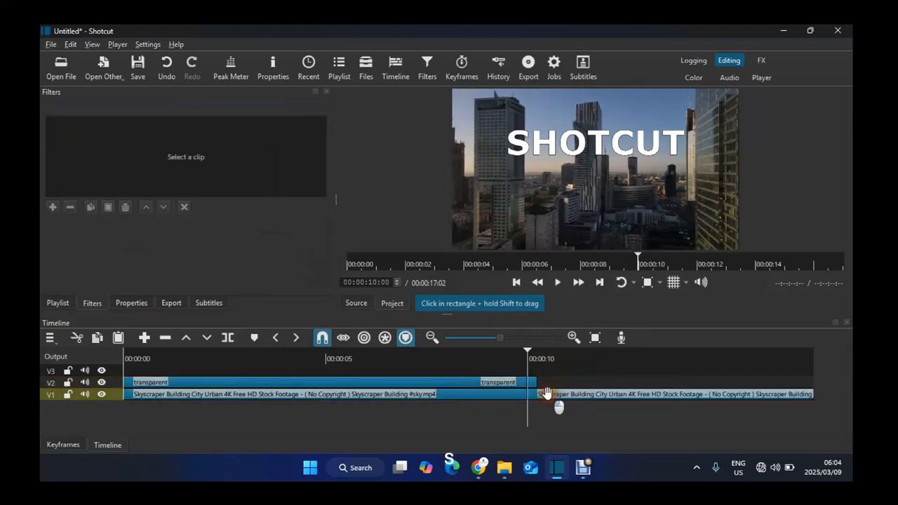
left_click(547, 392, "ctrl")
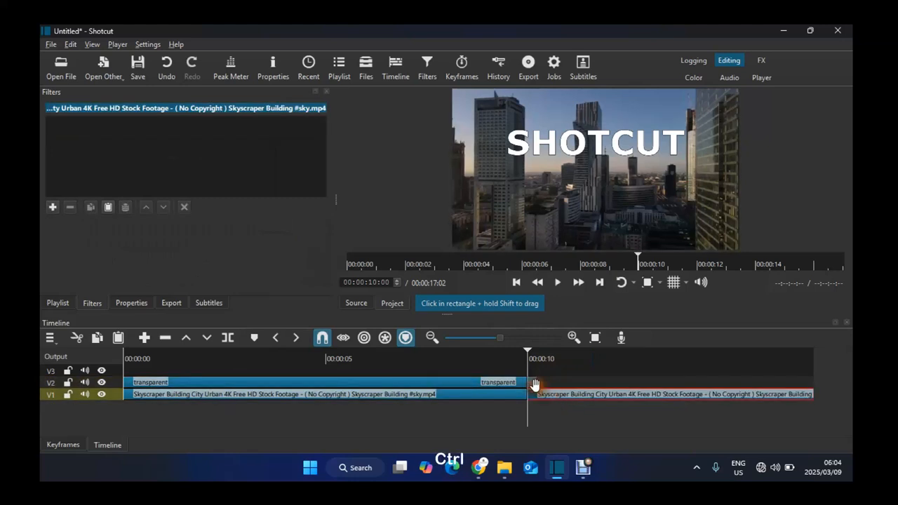
left_click(535, 384)
key("Delete")
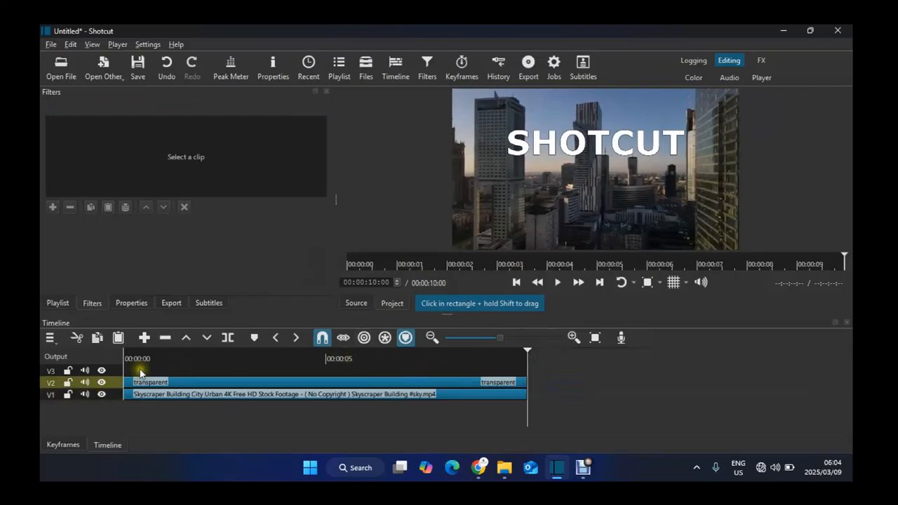
Copy the skyscraper clip from V1 to the start of track V3, and hide track V1.
left_click(180, 397)
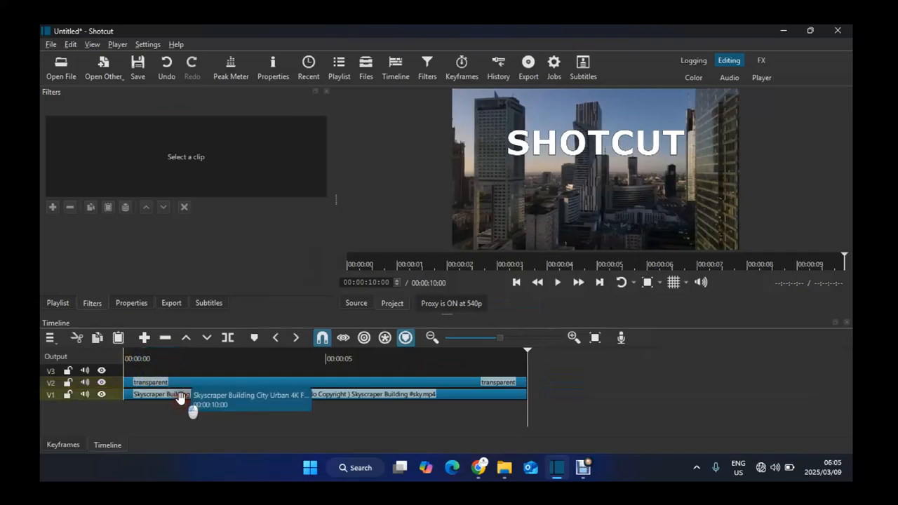
left_click(181, 397)
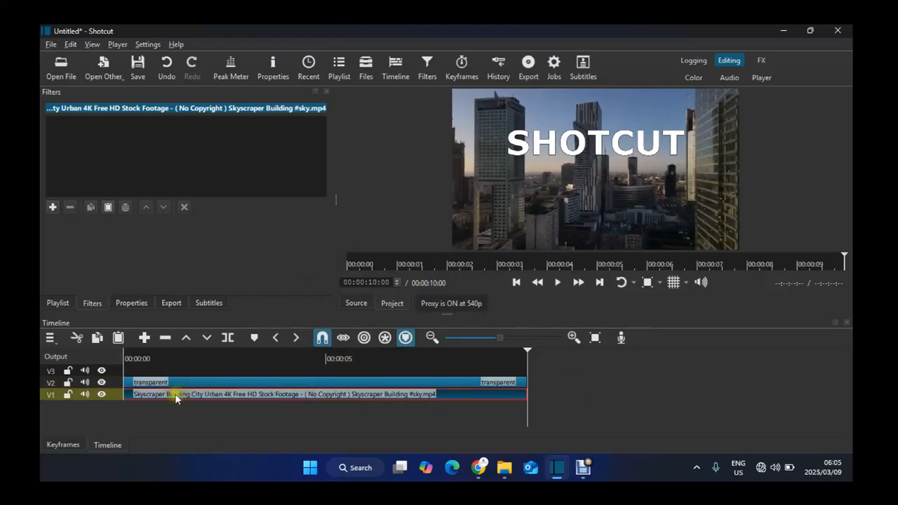
key("ctrl+c")
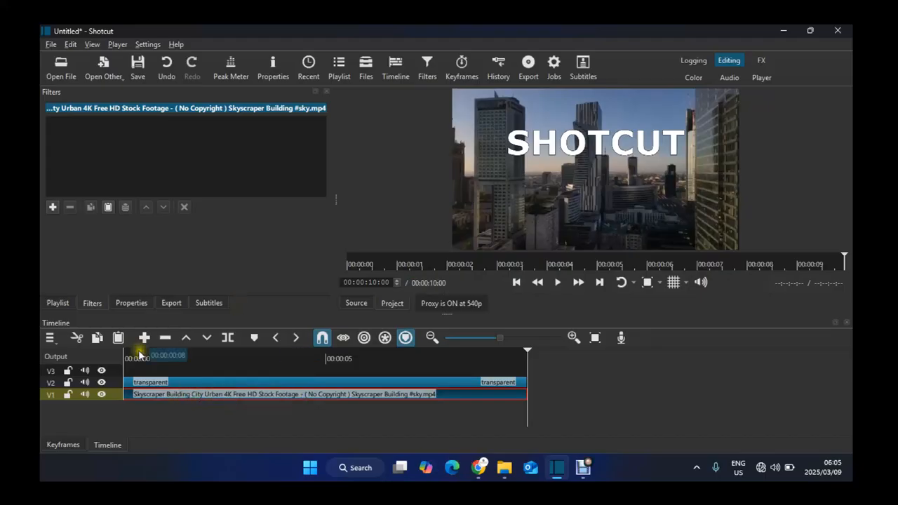
left_click(120, 371)
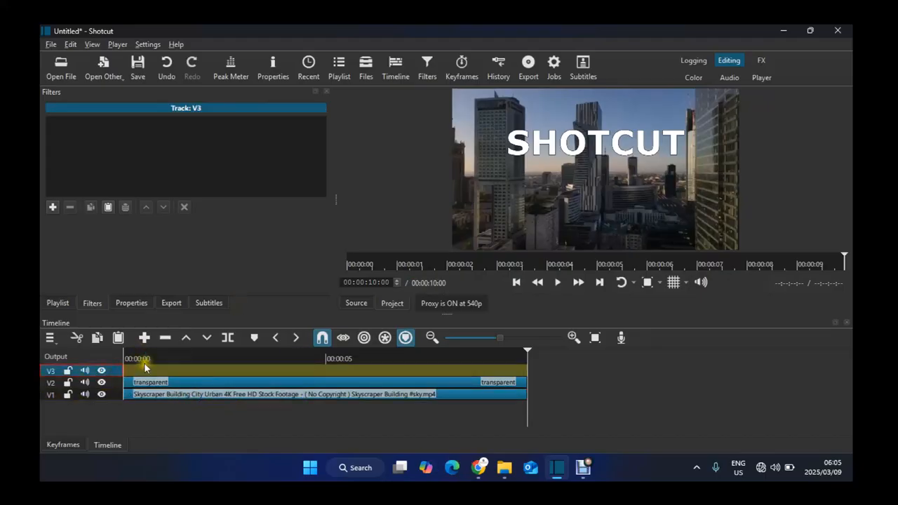
key("ctrl+v")
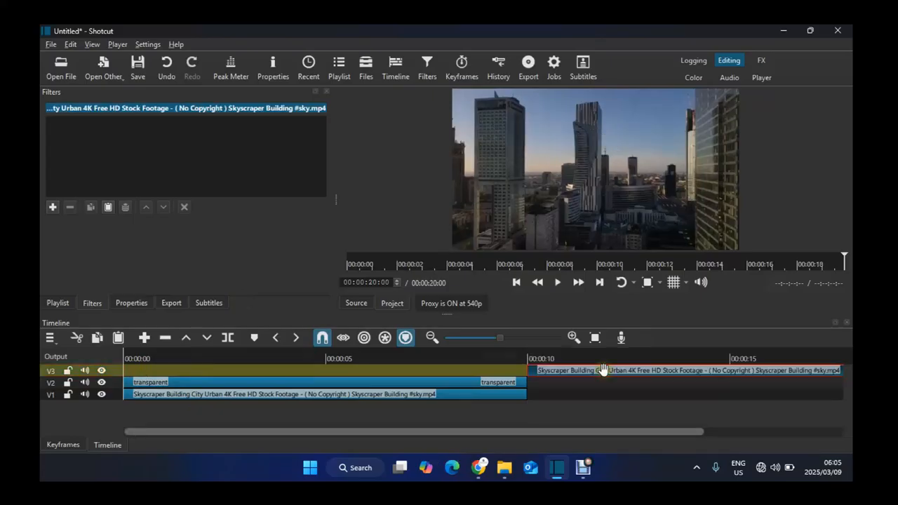
left_click(57, 303)
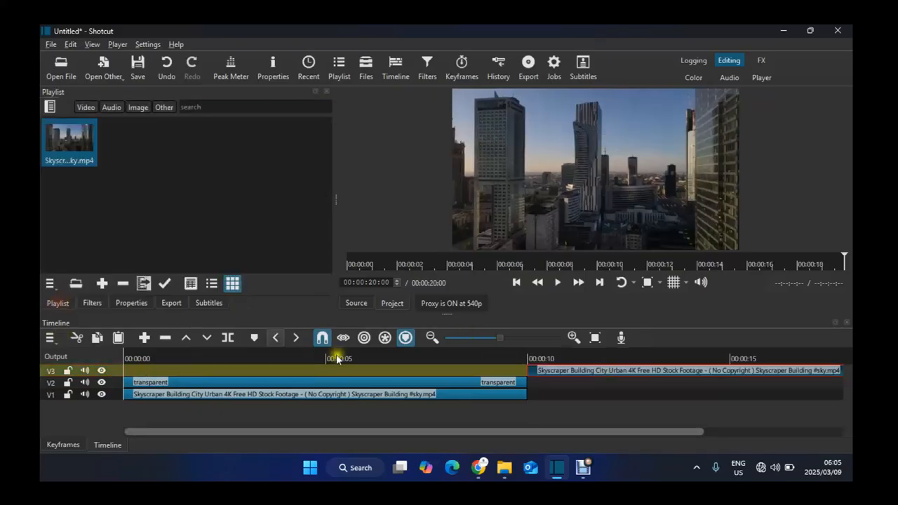
left_click_drag(598, 368, 83, 305)
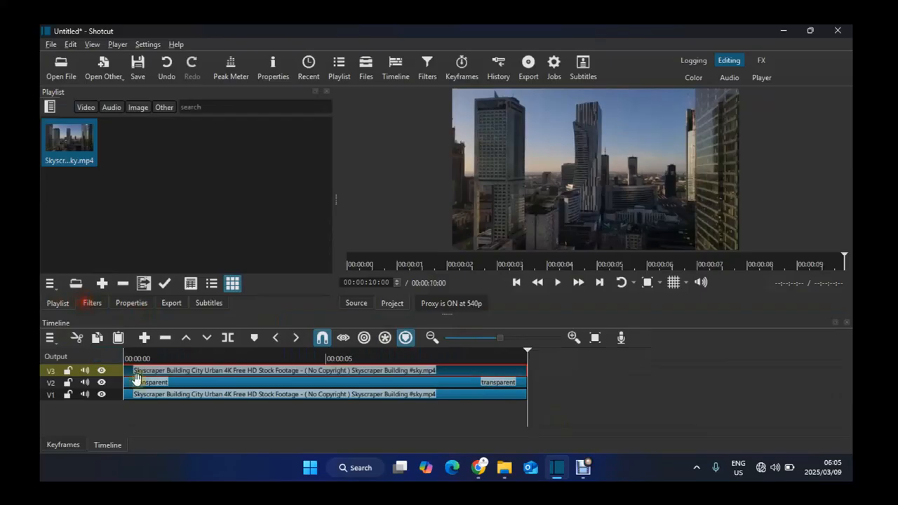
left_click(101, 395)
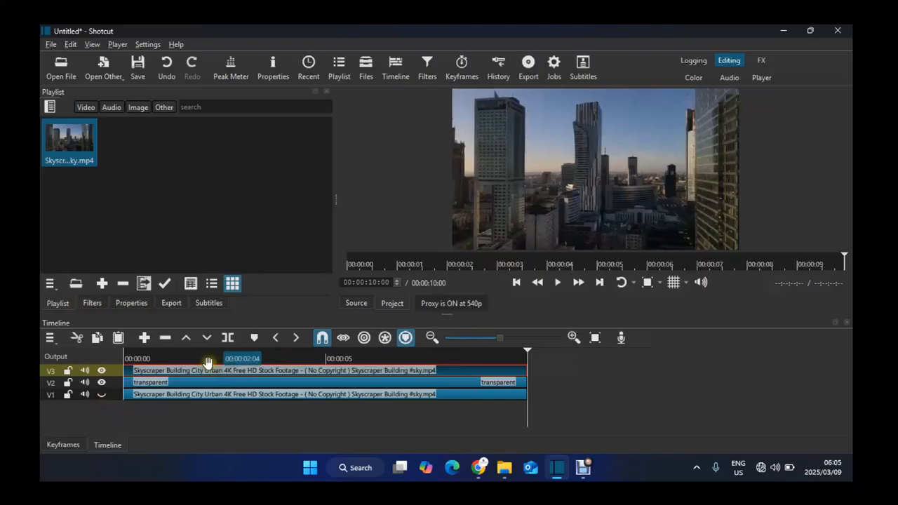
Add the Mask: Draw (Glaxnimate) filter to the skyscraper clip on track V3.
left_click(92, 302)
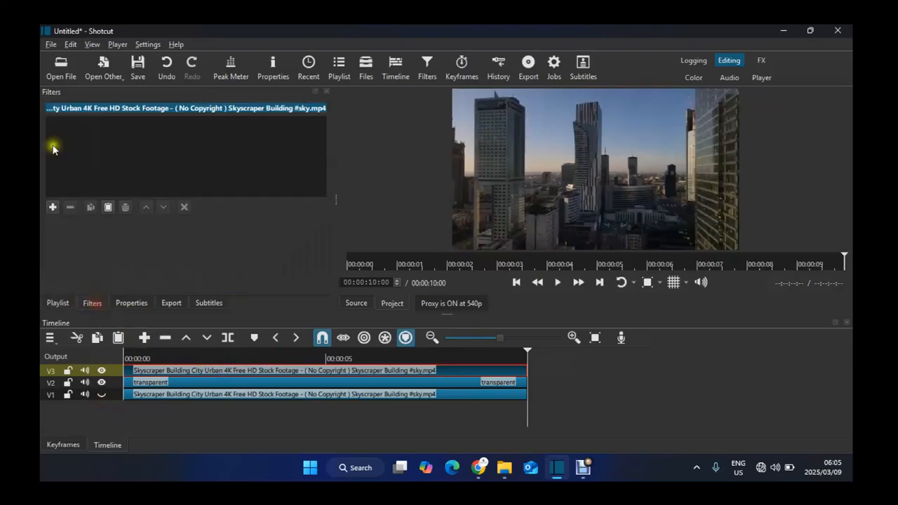
left_click(53, 207)
left_click(89, 142)
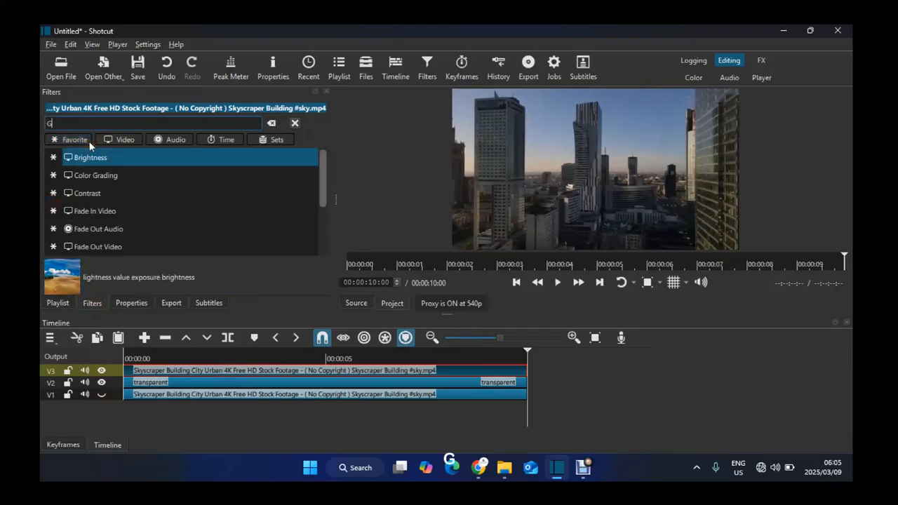
type("GLAX")
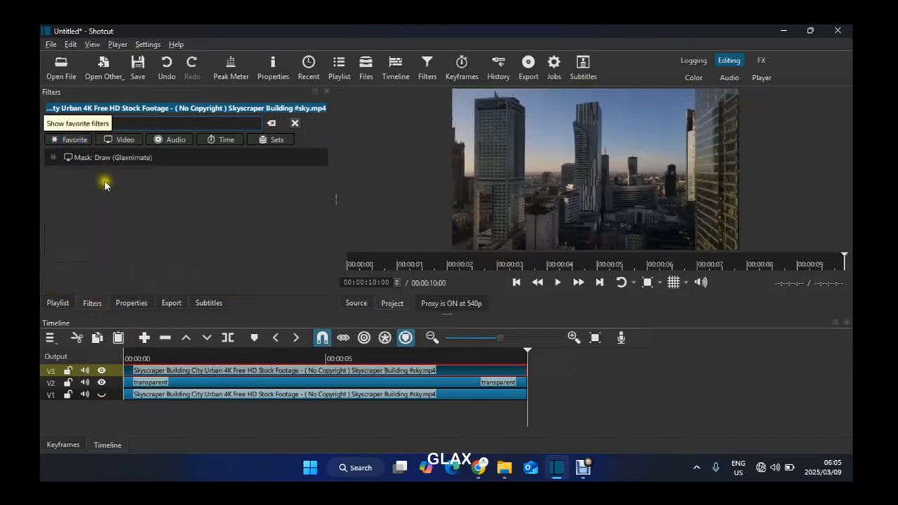
left_click(130, 158)
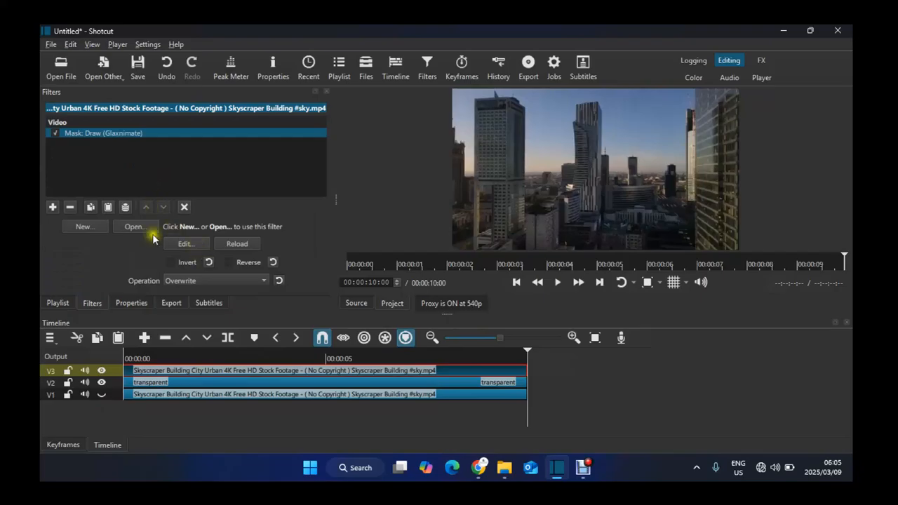
Create a new animation file named BUILDING MASK for the draw mask and open it in Glaxnimate.
left_click(89, 228)
left_click(133, 228)
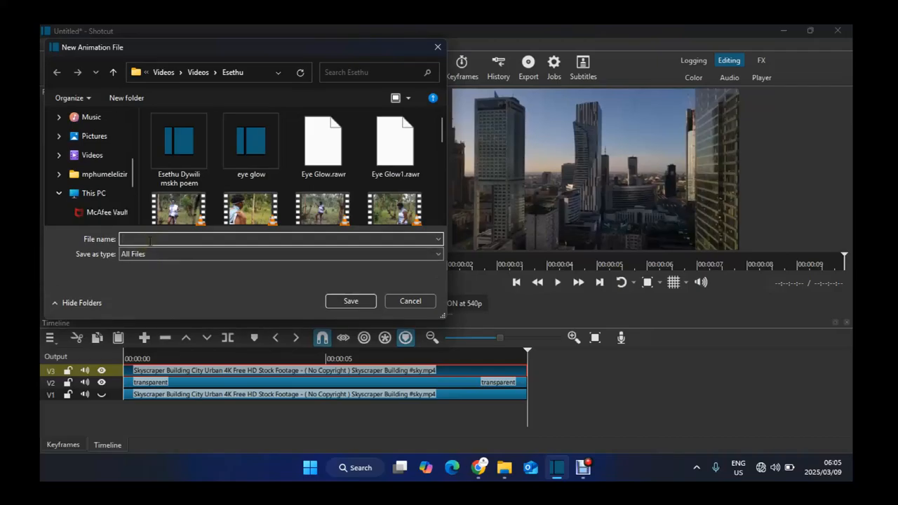
type("BUILDING MASK")
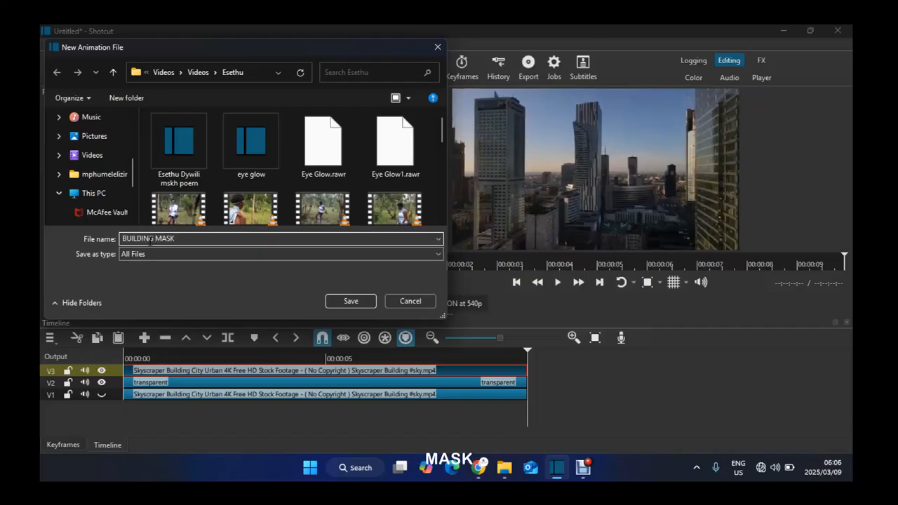
left_click(363, 300)
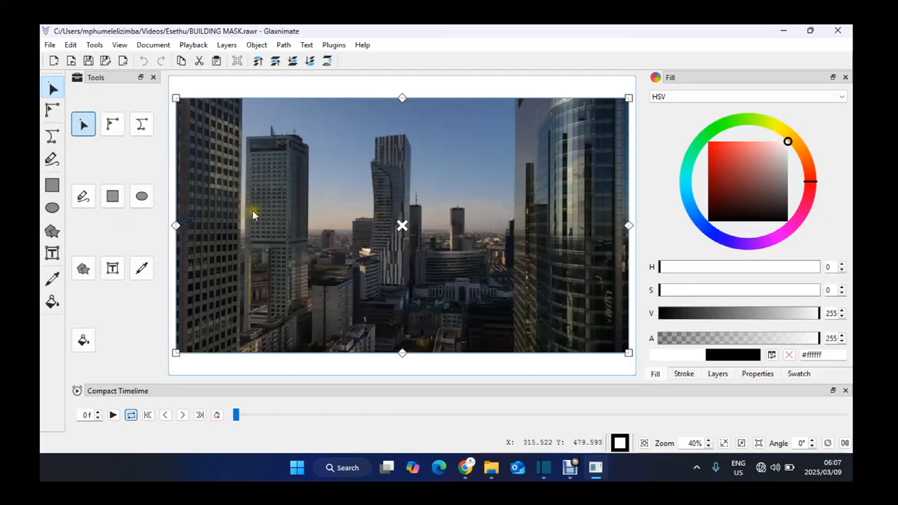
Draw a Bezier mask outline up the central tower's left side, across its roof and down its right side.
left_click(54, 137)
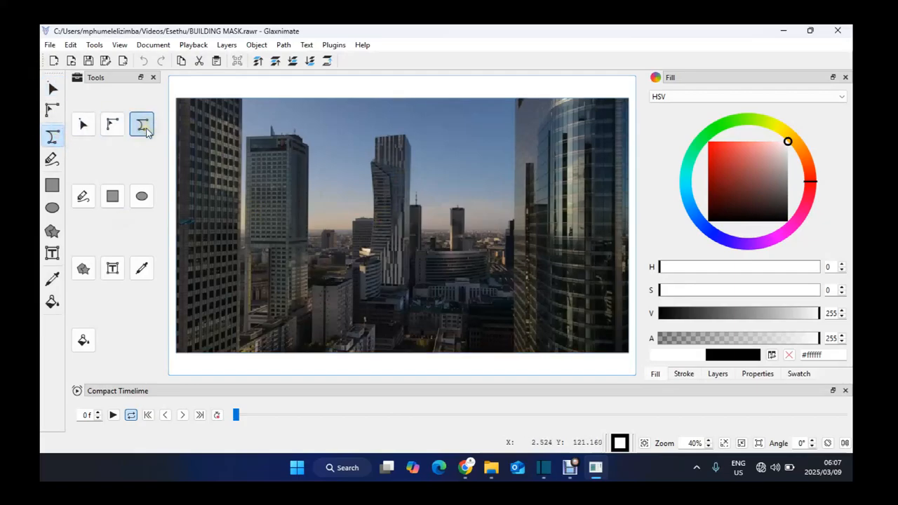
left_click(372, 245)
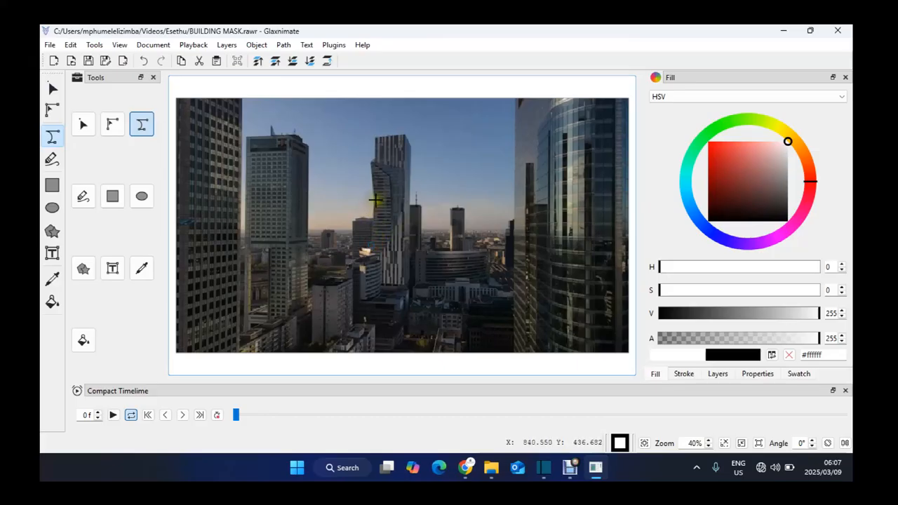
left_click(376, 200)
left_click_drag(375, 201, 376, 137)
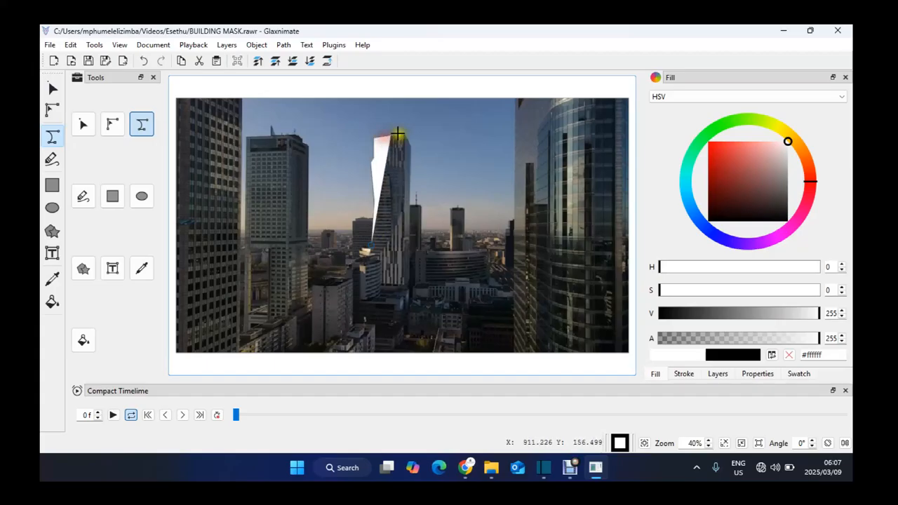
left_click(407, 132)
left_click_drag(407, 132, 413, 161)
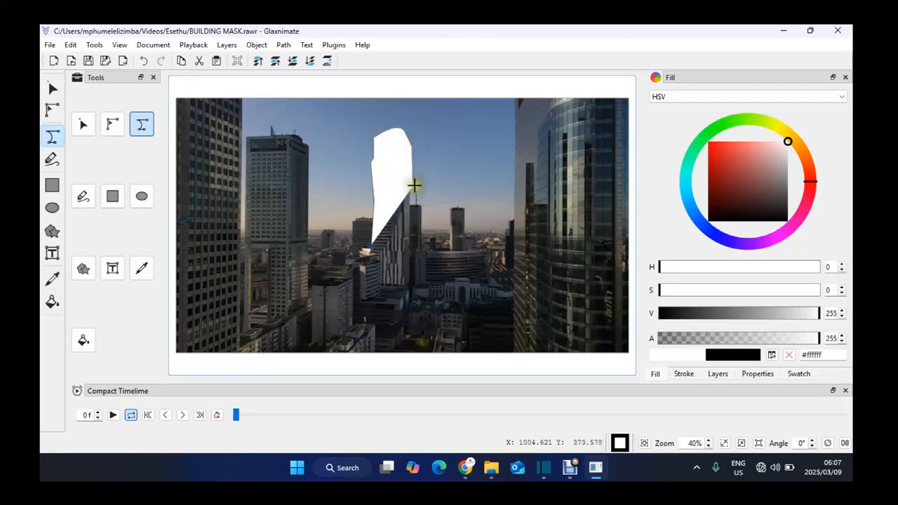
left_click(410, 205)
left_click_drag(411, 205, 414, 209)
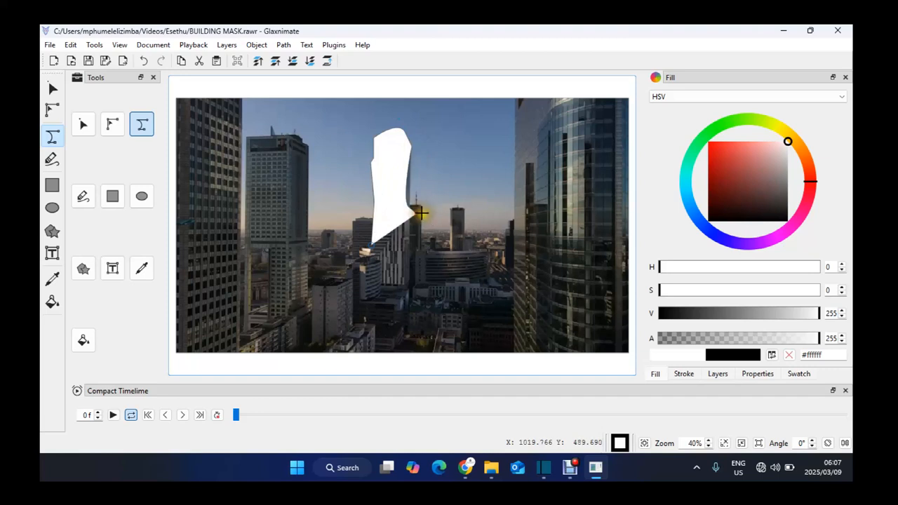
Undo the last outline point, then continue around the adjoining dark building and along the base to close the mask shape.
key("ctrl+z")
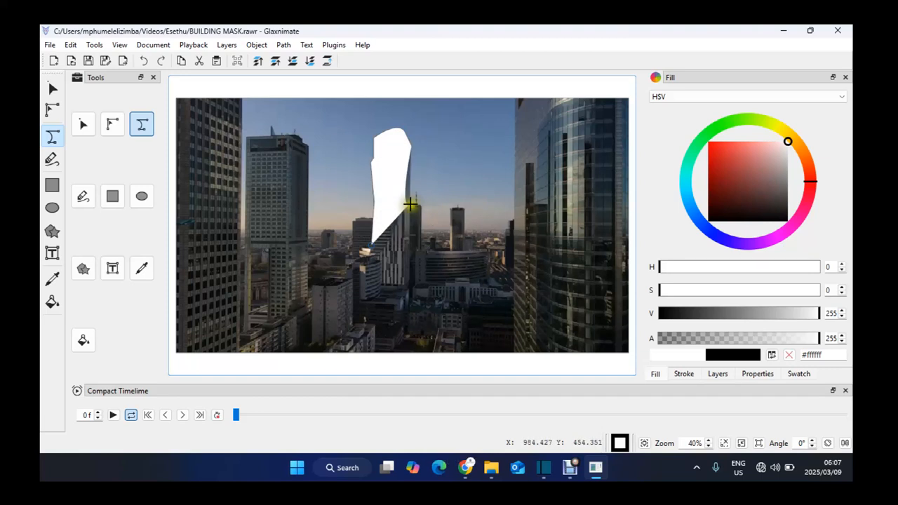
left_click(416, 203)
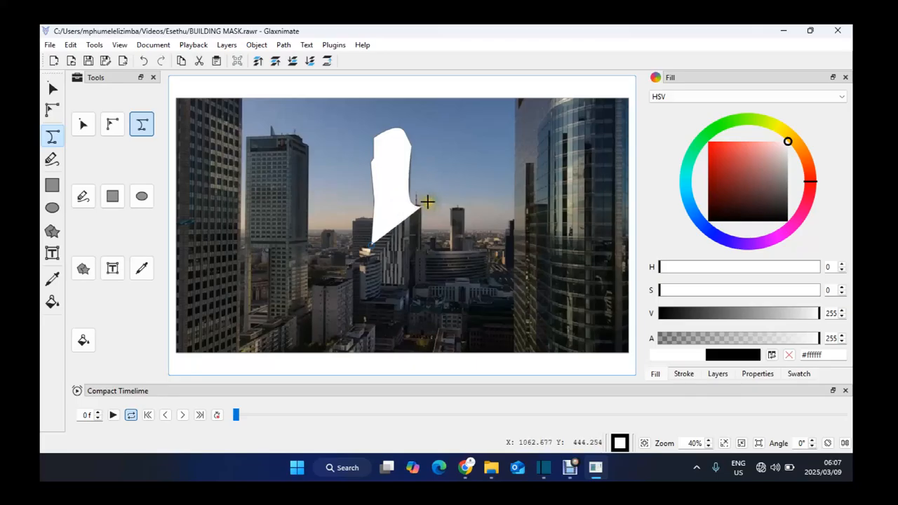
left_click(421, 204)
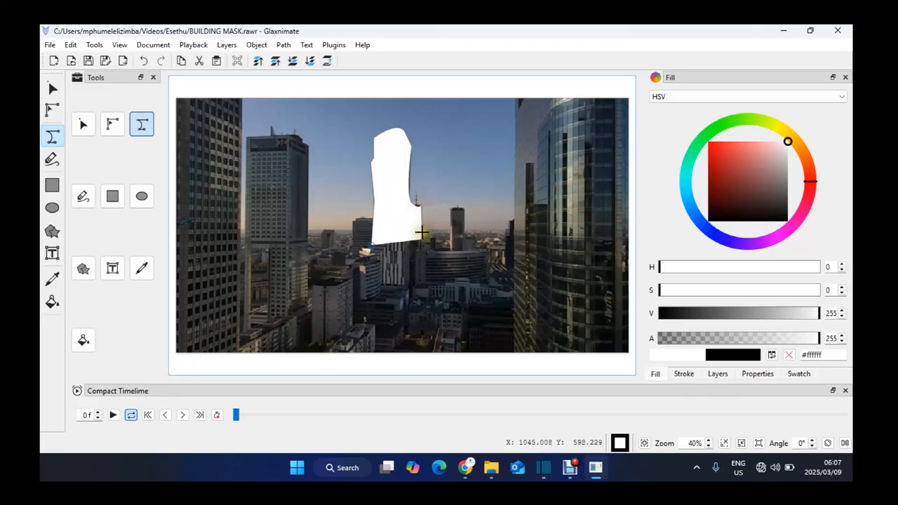
left_click(425, 247)
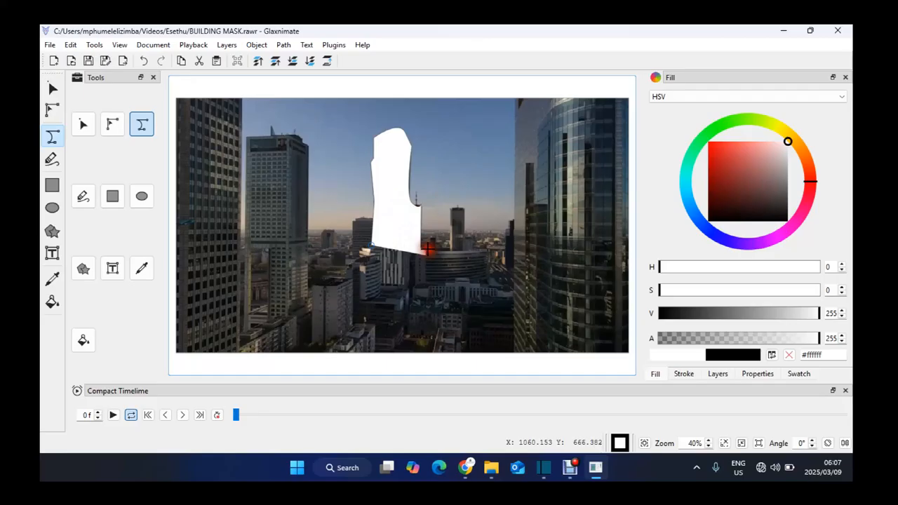
left_click(425, 264)
left_click(371, 264)
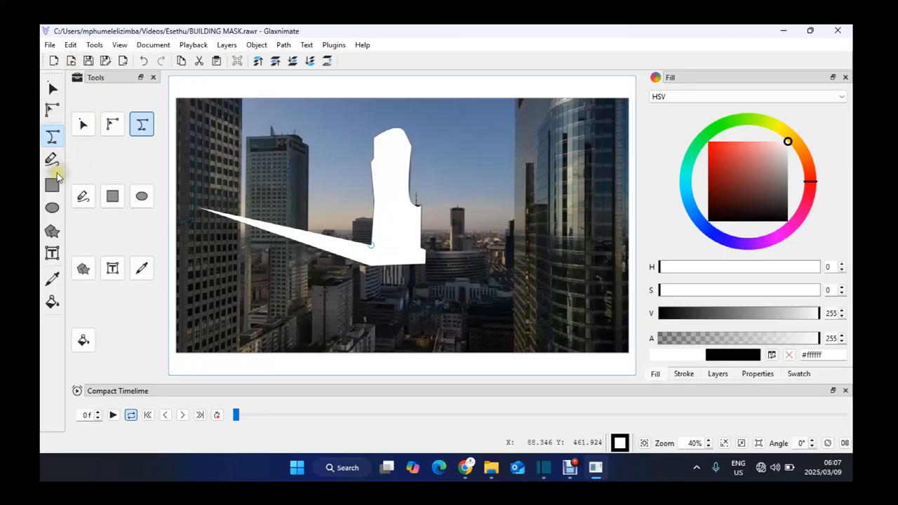
left_click(374, 258)
Edit the mask shape's nodes and adjust the corner where the central tower meets the adjoining dark building.
left_click(85, 125)
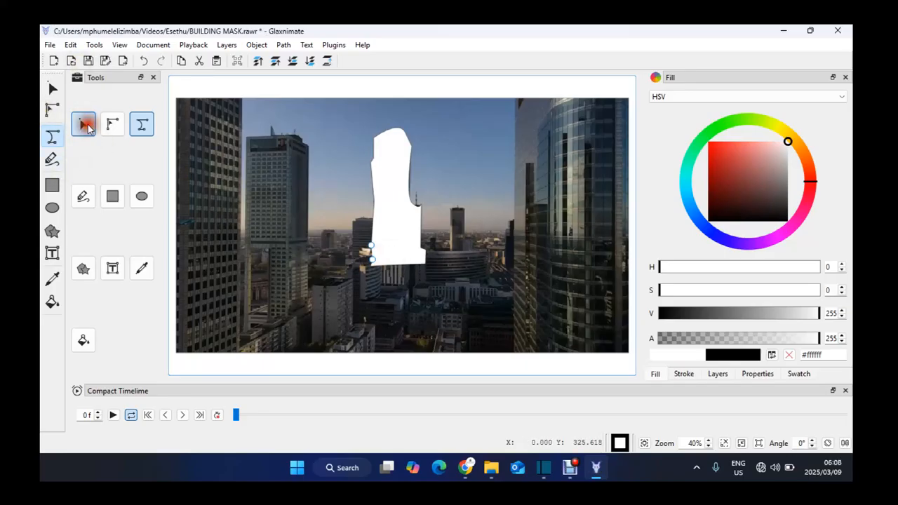
double_click(386, 204)
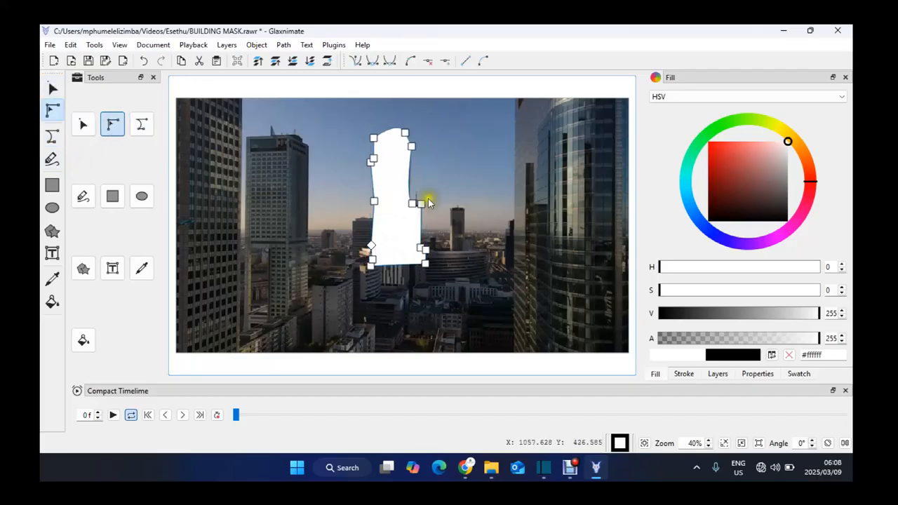
left_click(414, 194)
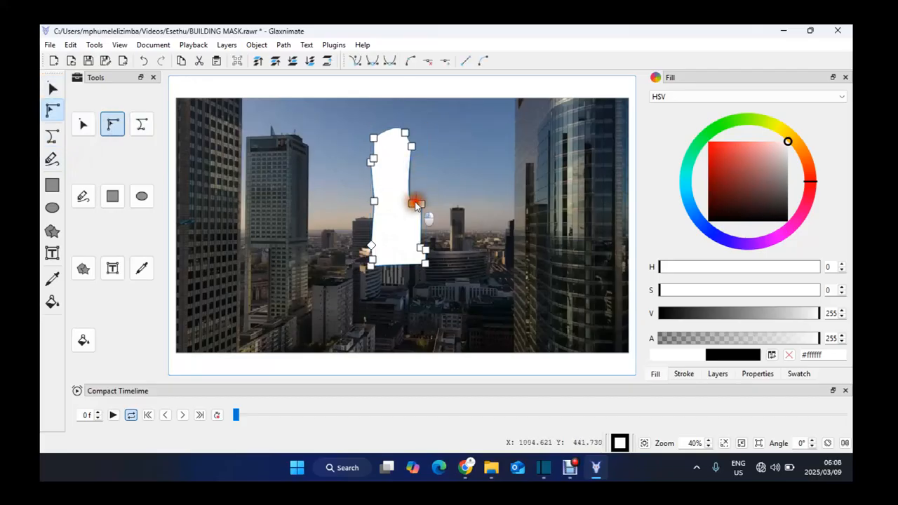
left_click_drag(404, 183, 408, 185)
left_click(412, 197)
left_click(412, 195)
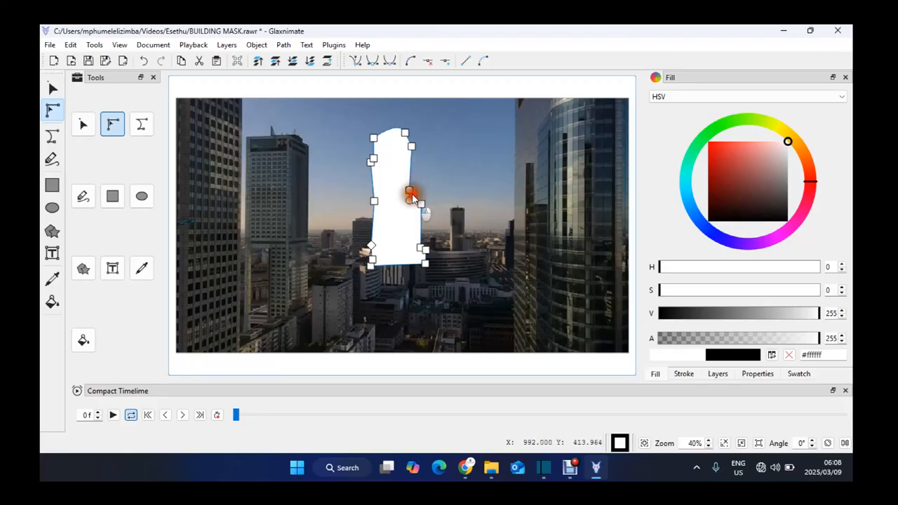
left_click(413, 199)
left_click_drag(412, 197, 414, 199)
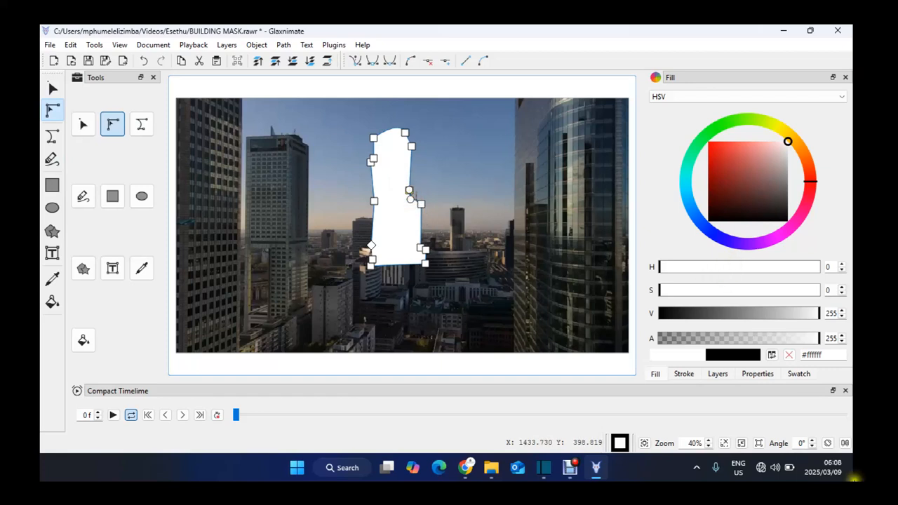
Lower the mask fill's alpha to 46 and fit its nodes to the central tower's roof corners and side edges.
left_click(790, 339)
left_click_drag(790, 338, 688, 340)
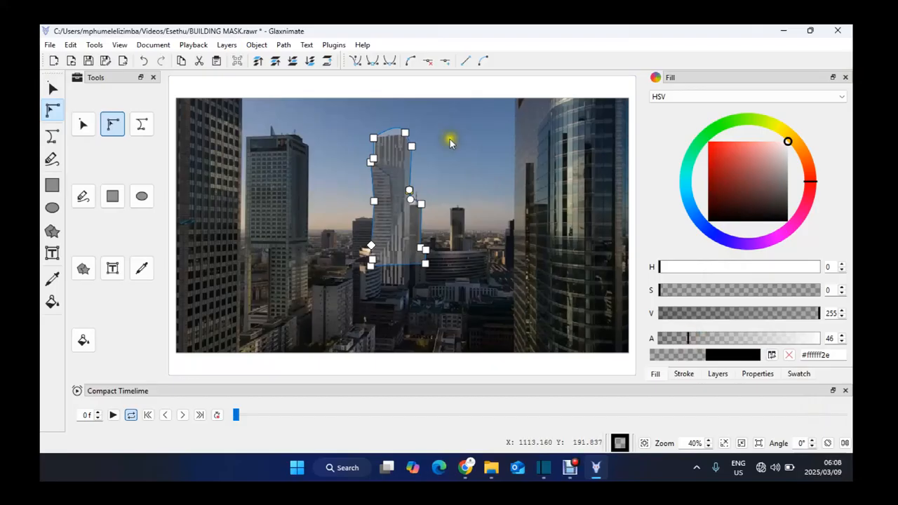
left_click(406, 134)
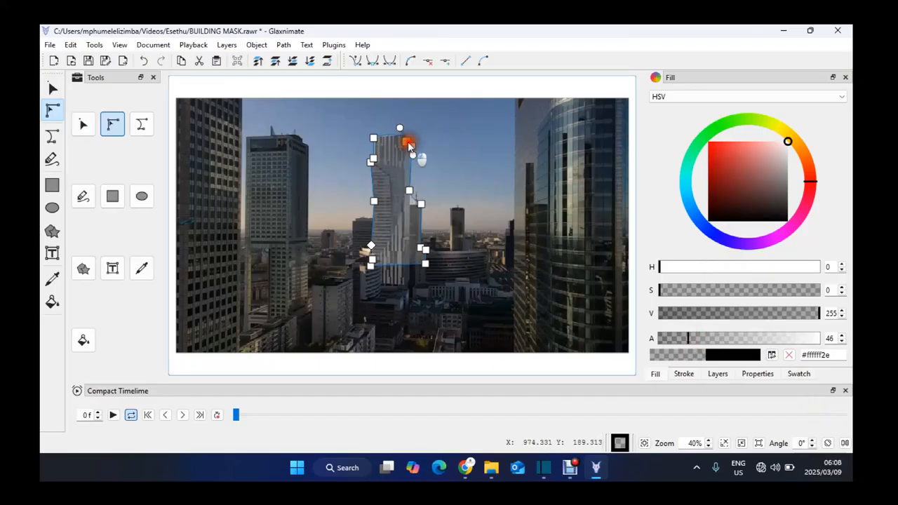
left_click_drag(407, 134, 415, 152)
left_click_drag(411, 192, 421, 207)
left_click_drag(413, 153, 406, 135)
left_click_drag(373, 138, 377, 162)
left_click_drag(383, 122, 375, 136)
left_click_drag(421, 206, 419, 204)
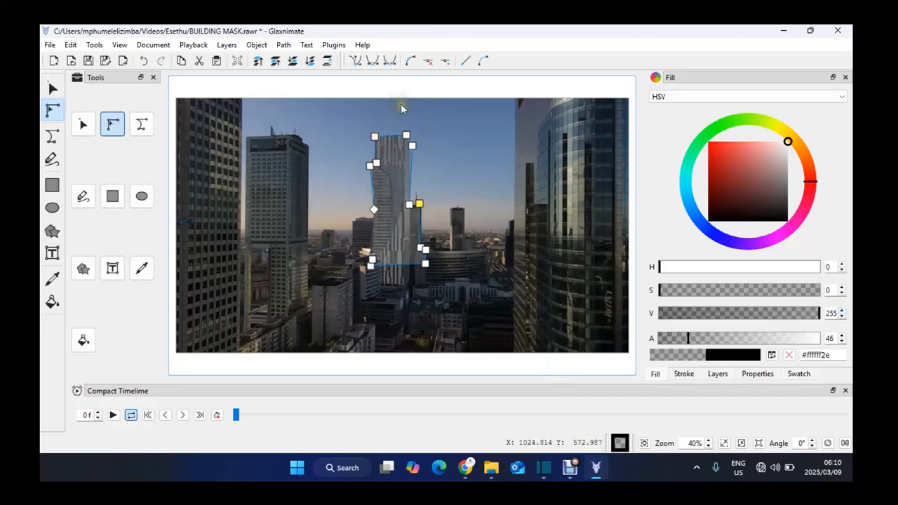
Set the mask's fill to red #f55858 with alpha 255 and turn on keyframe recording.
left_click_drag(797, 337, 822, 337)
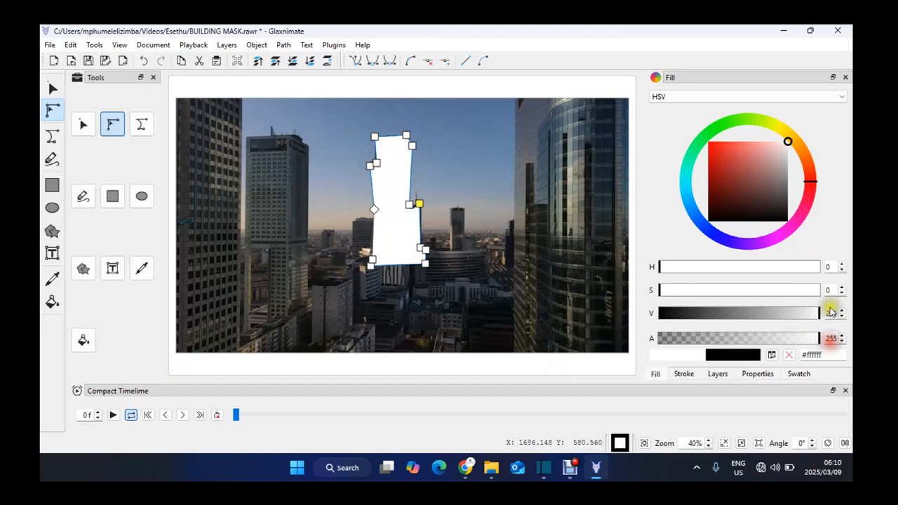
left_click(738, 142)
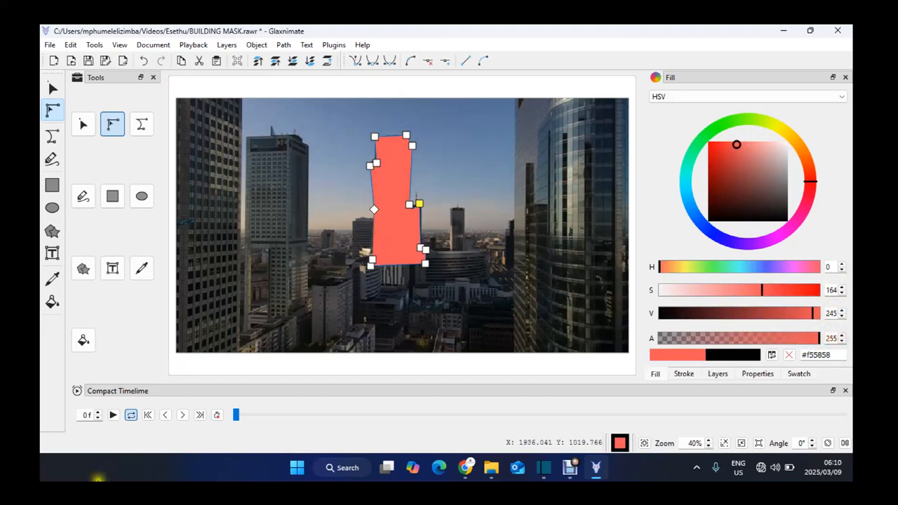
left_click(217, 415)
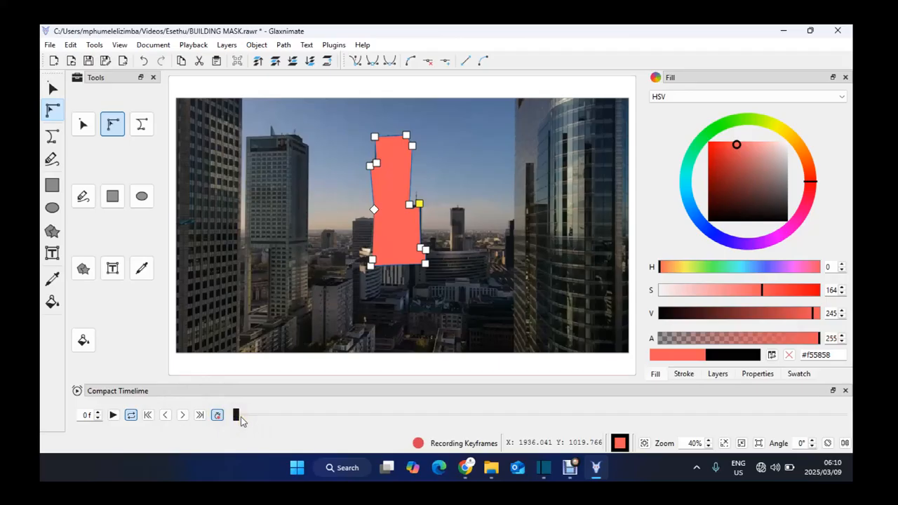
Go to frame 239 and move the mask's upper nodes to match the central tower's roof and upper edges.
key("Right")
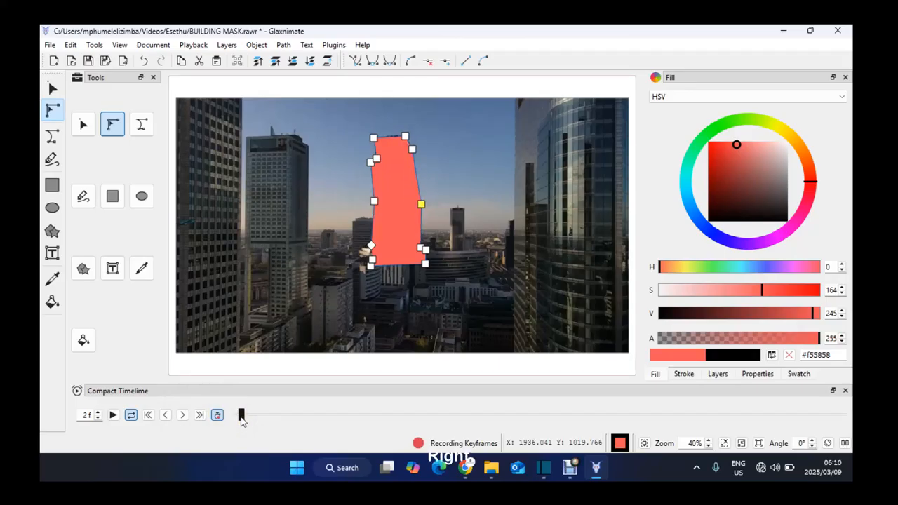
key("Right")
key("Right")
key("Right")
key("Right")
key("Right")
key("Right")
key("Right")
key("Right")
key("Right")
key("Right")
key("Right")
key("Right")
key("Right")
key("Right")
key("Right")
key("Right")
key("Right")
key("Right")
key("Right")
key("Right")
key("Right")
key("Right")
key("Right")
key("Right")
key("Right")
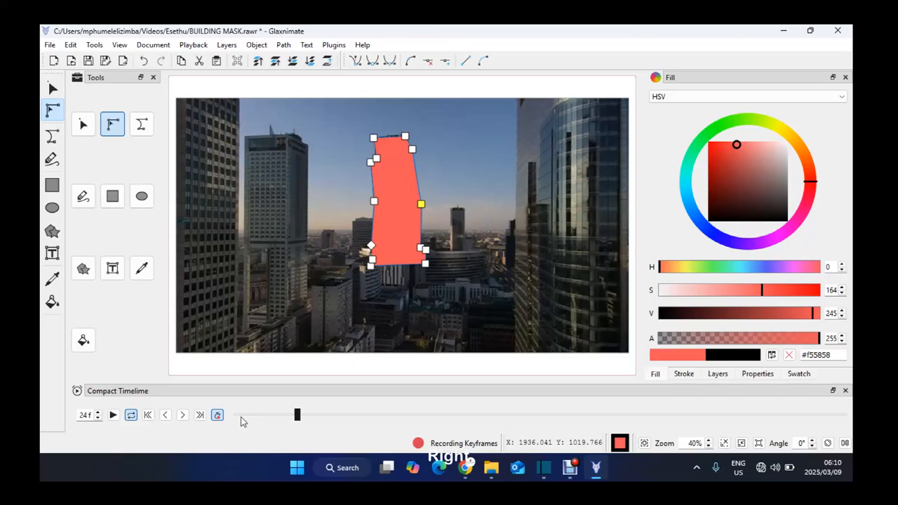
left_click_drag(320, 421, 854, 417)
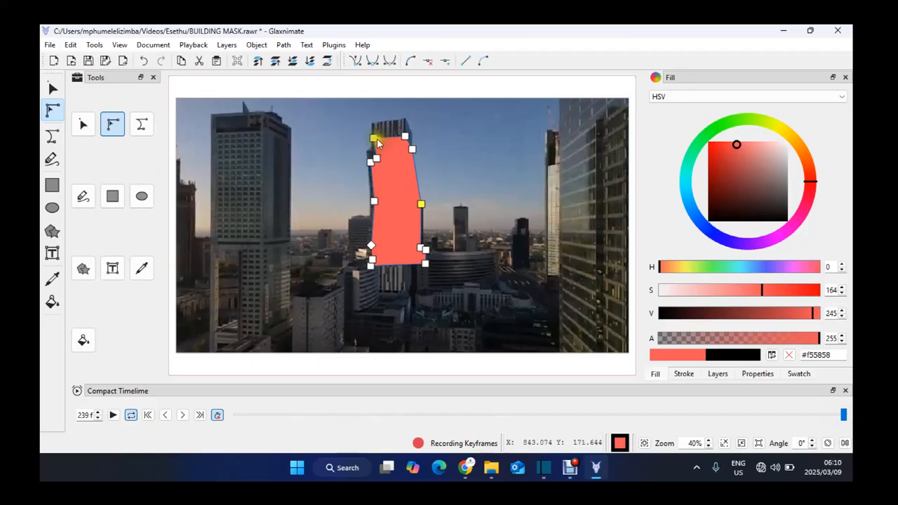
left_click(374, 138)
left_click_drag(376, 140, 406, 125)
left_click(405, 137)
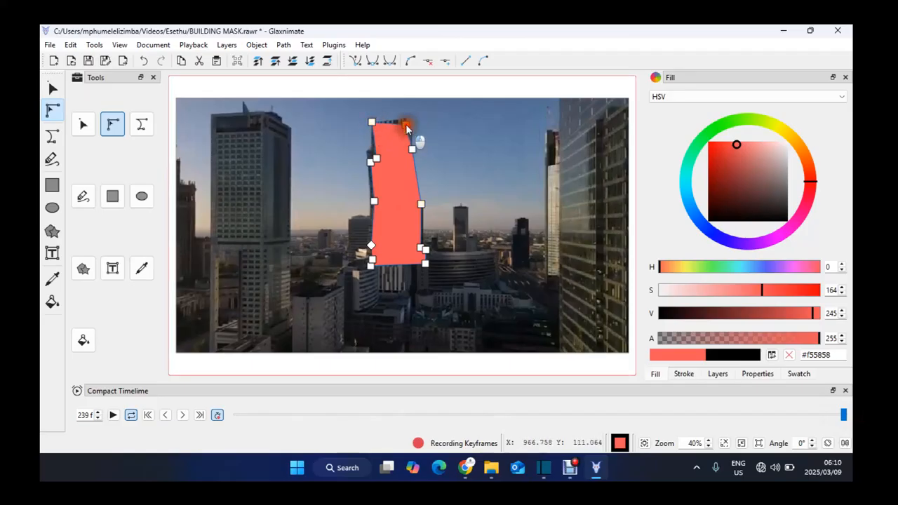
left_click(378, 158)
left_click_drag(416, 145, 417, 141)
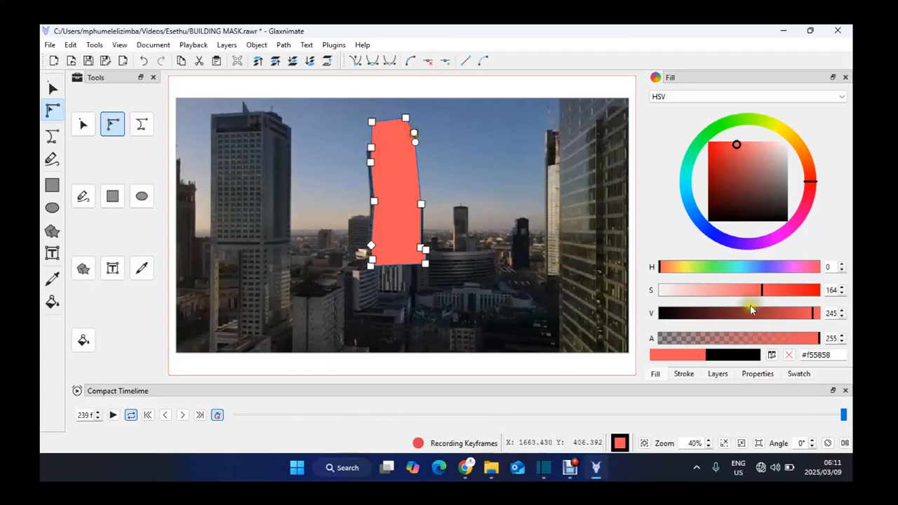
Lower the mask fill's alpha to 122 and fit the nodes at frame 239 to the central tower's right edge and adjoining dark building.
left_click(737, 336)
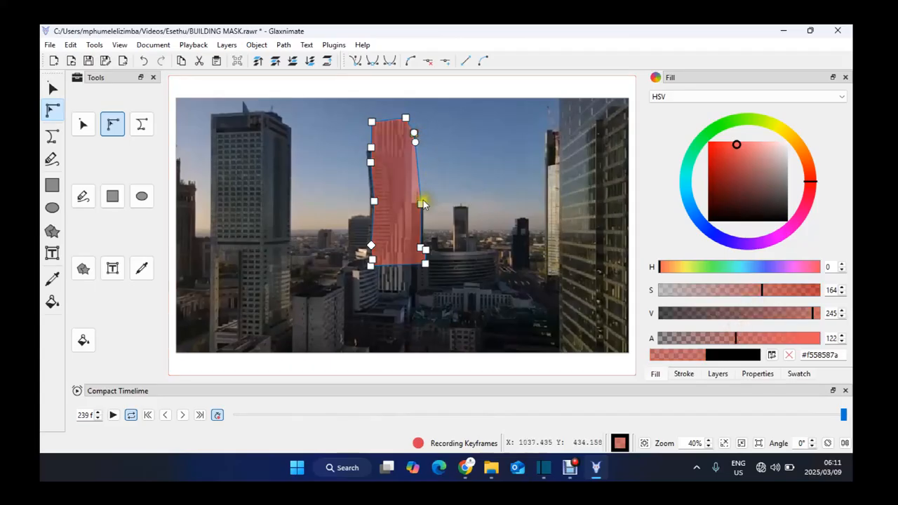
left_click_drag(422, 206, 411, 204)
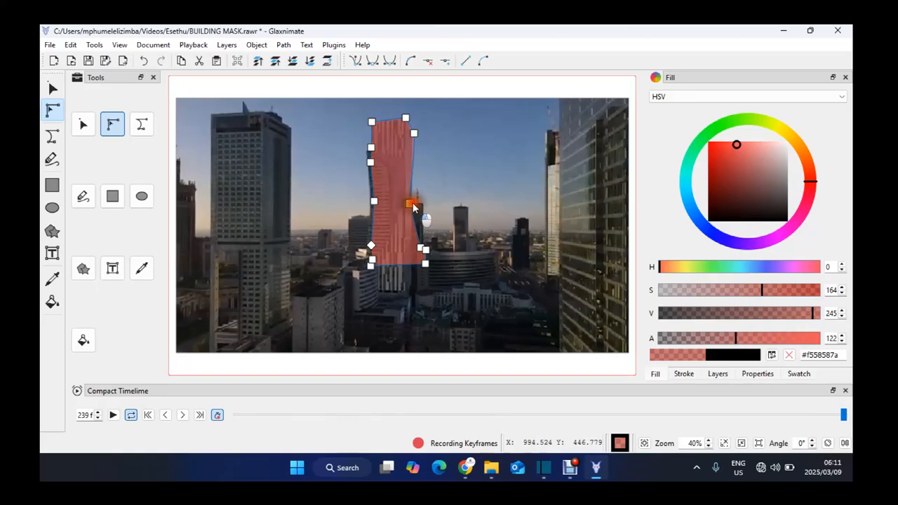
left_click_drag(425, 249, 440, 266)
left_click_drag(421, 248, 423, 202)
left_click_drag(440, 266, 422, 251)
Align the mask's left-side nodes with the central tower's left edge and set the fill's alpha to 255.
left_click_drag(371, 163, 365, 152)
left_click_drag(374, 201, 369, 202)
left_click_drag(371, 245, 365, 245)
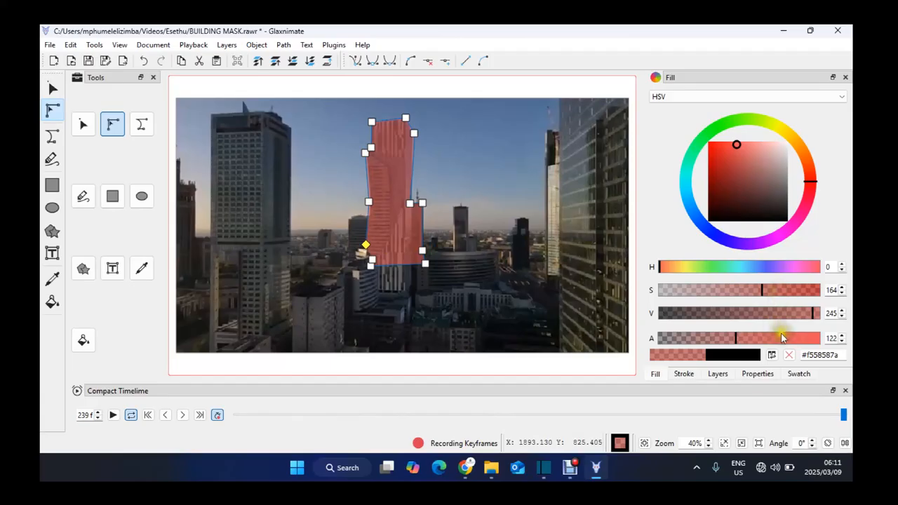
left_click_drag(780, 335, 855, 338)
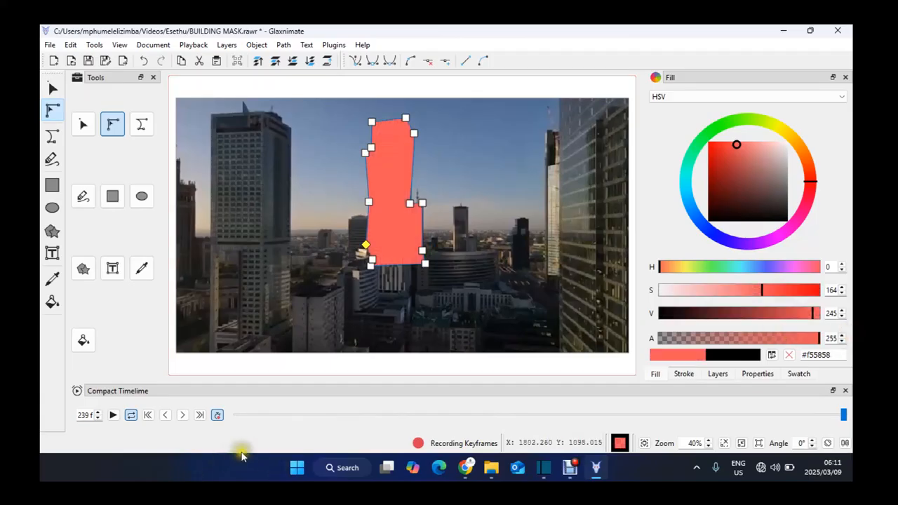
Go back to frame 224, adjust the mask's upper-right node at alpha 108, and restore the fill's alpha to 255.
left_click(167, 415)
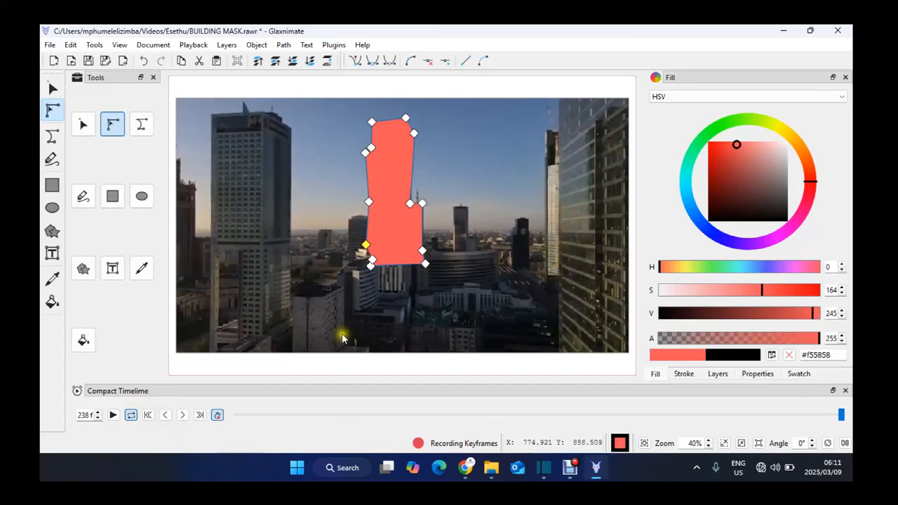
left_click(166, 416)
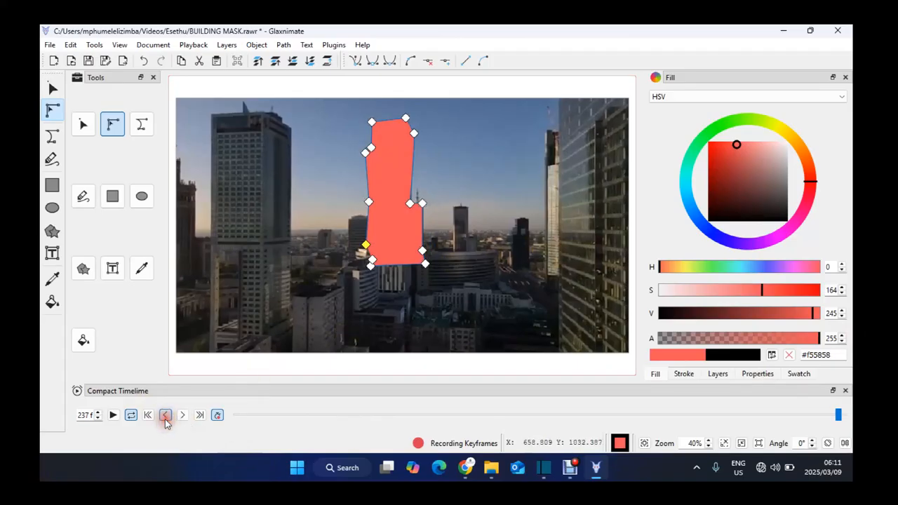
left_click(165, 419)
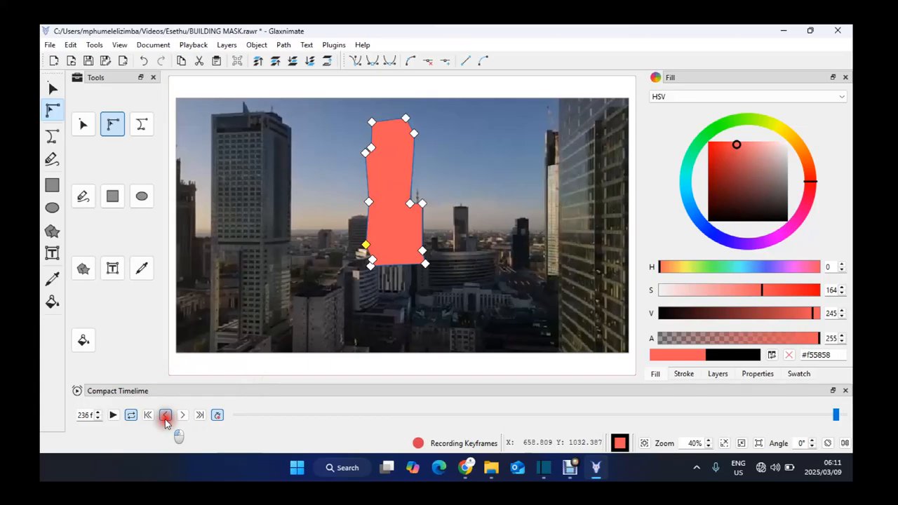
left_click(773, 339)
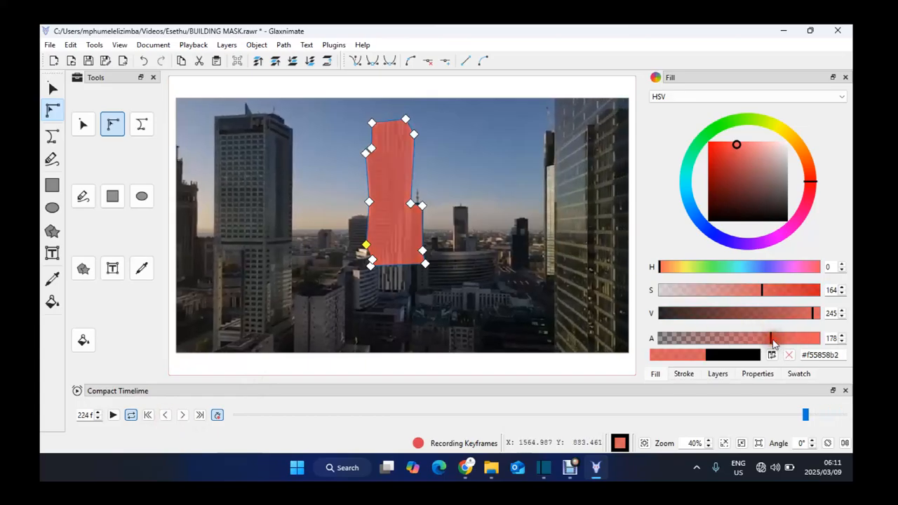
left_click_drag(785, 339, 728, 341)
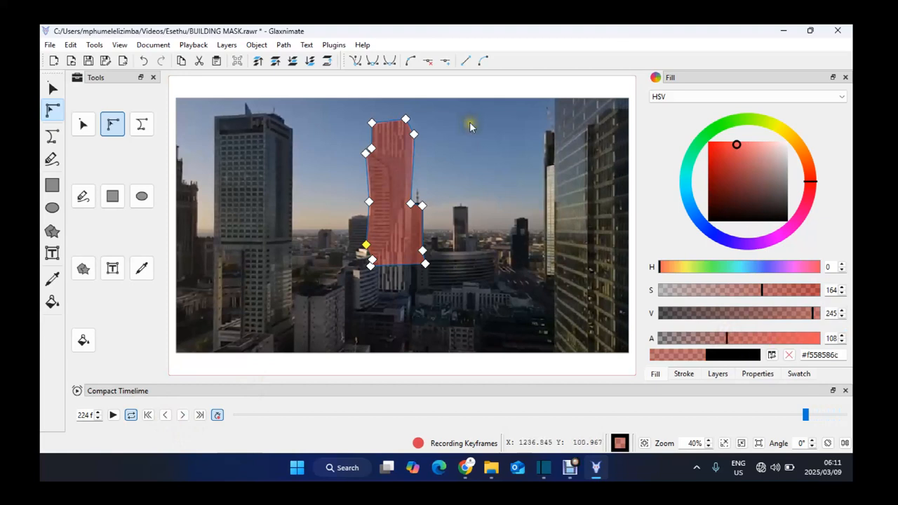
left_click(413, 136)
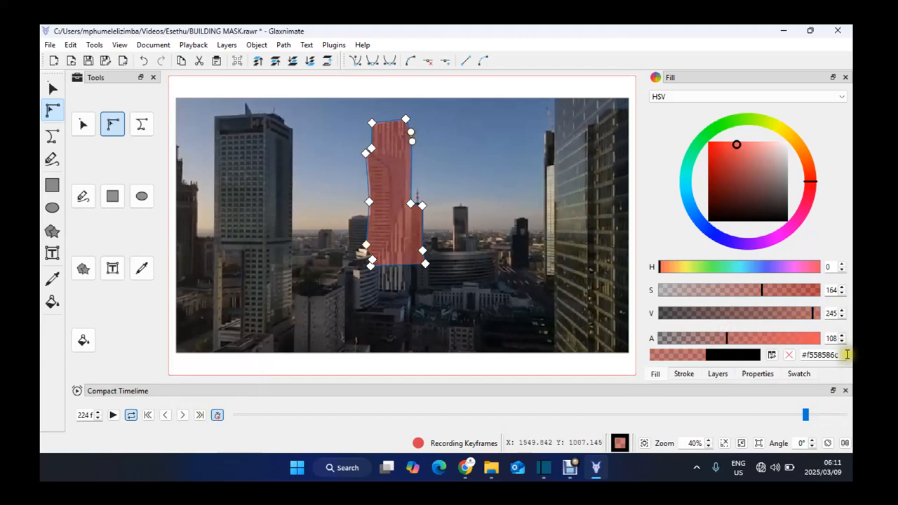
left_click_drag(808, 341, 851, 341)
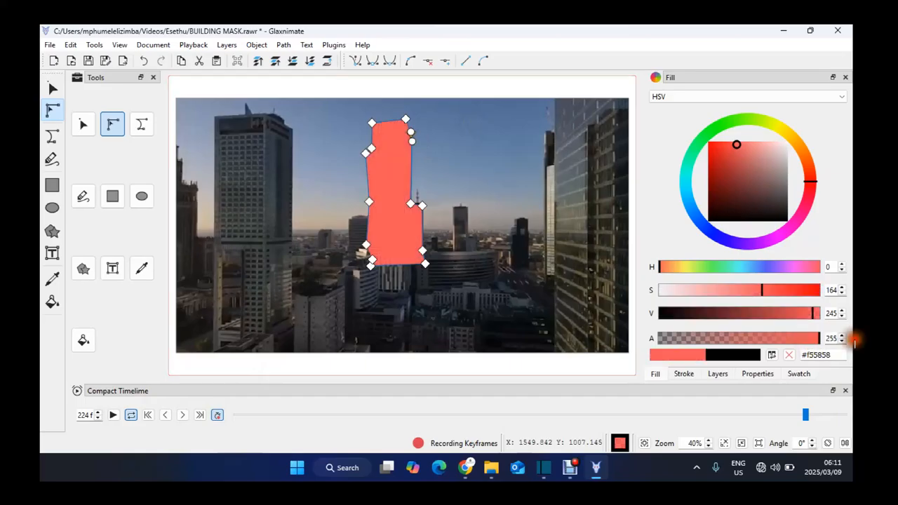
Go back to frame 173 and raise the mask node at the adjoining dark building's roof corner.
left_click(564, 415)
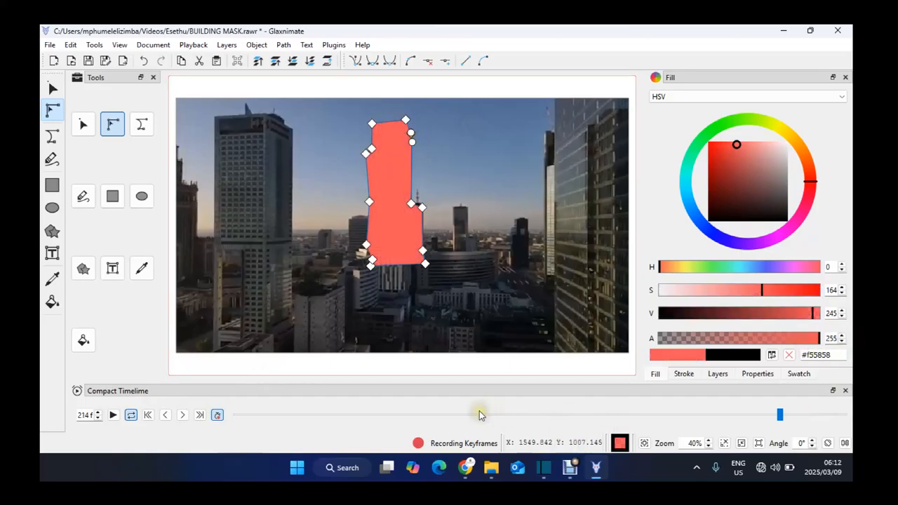
double_click(479, 413)
double_click(479, 414)
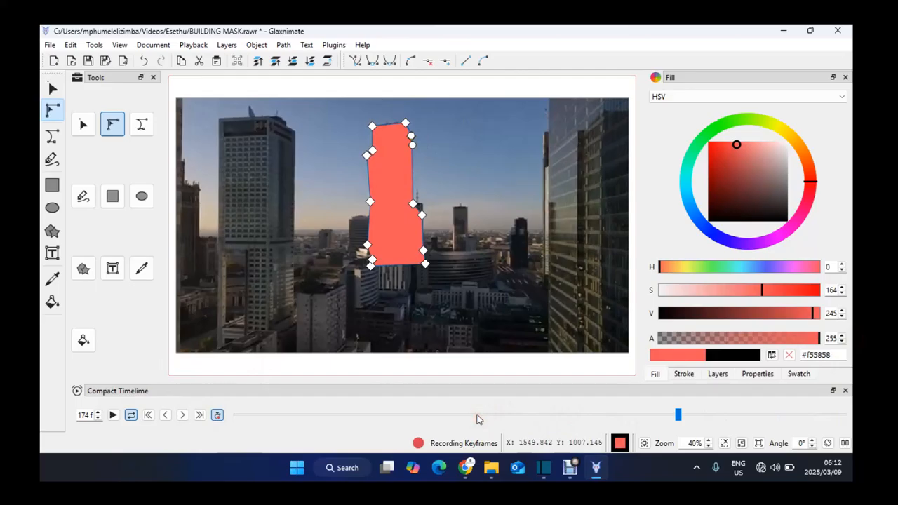
key("Left")
key("Left")
key("Left")
key("Left")
key("Left")
key("Left")
key("Left")
key("Left")
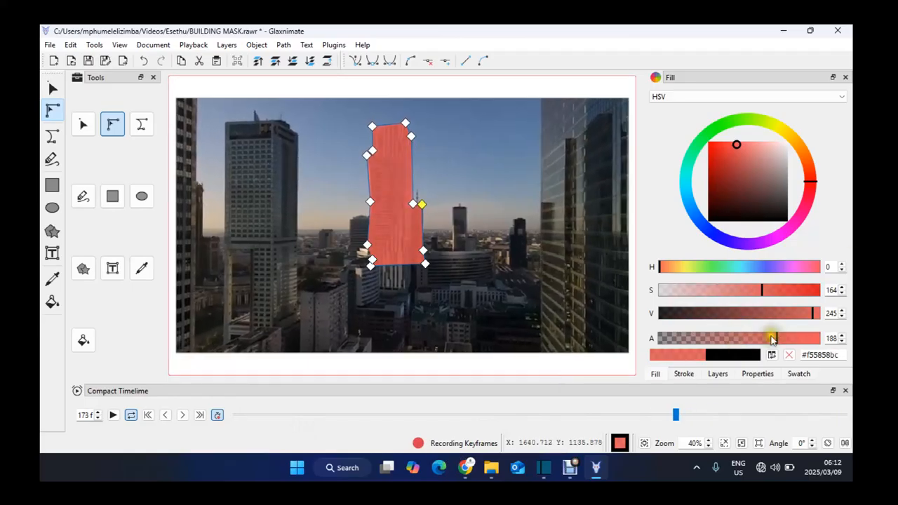
Go back to frame 71 and adjust the mask's top-right node at the central tower's roof with the fill's alpha at 182.
key("Left")
key("Left")
key("Left")
key("Left")
key("Left")
key("Left")
key("Left")
key("Left")
key("Left")
key("Left")
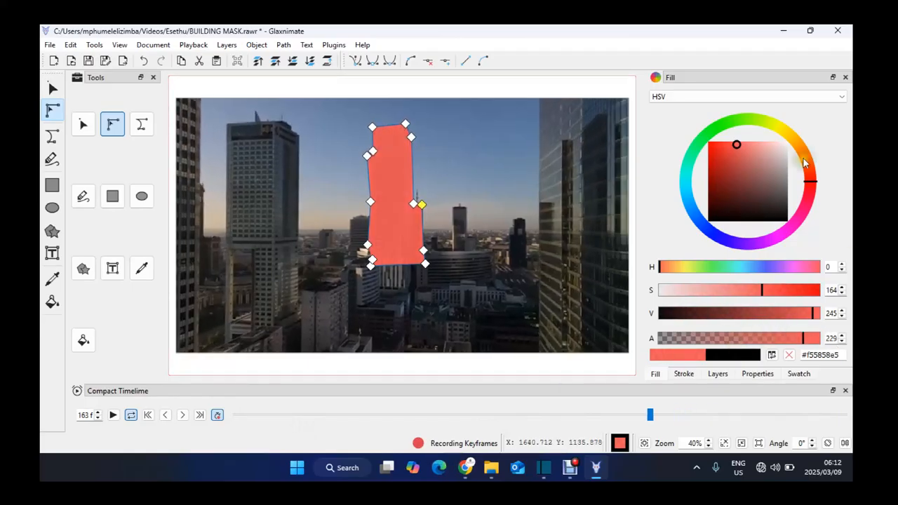
key("Right")
key("Right")
key("Right")
key("Right")
key("Right")
key("Left")
key("Right")
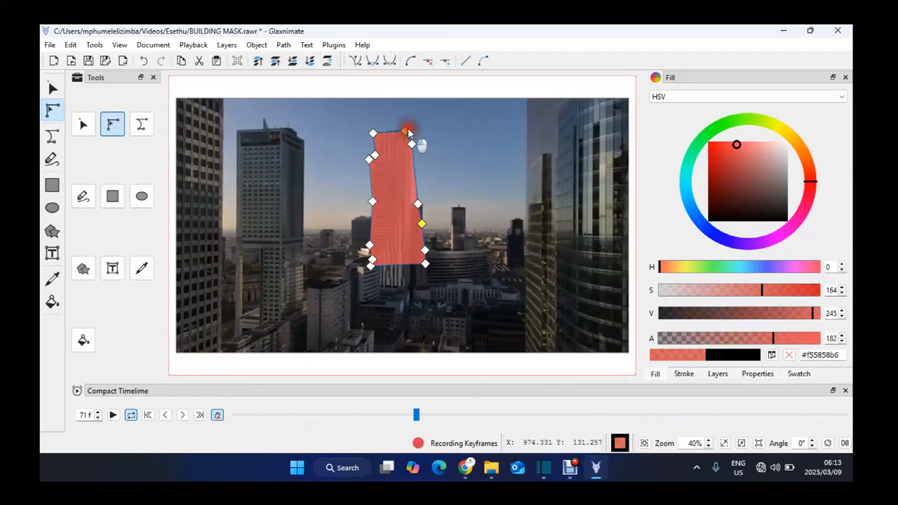
Check the mask at frame 26, set the fill's alpha to 255, and return to frame 0.
key("Left")
key("Left")
key("Left")
key("Left")
key("Left")
key("Left")
key("Left")
key("Left")
key("Left")
key("Left")
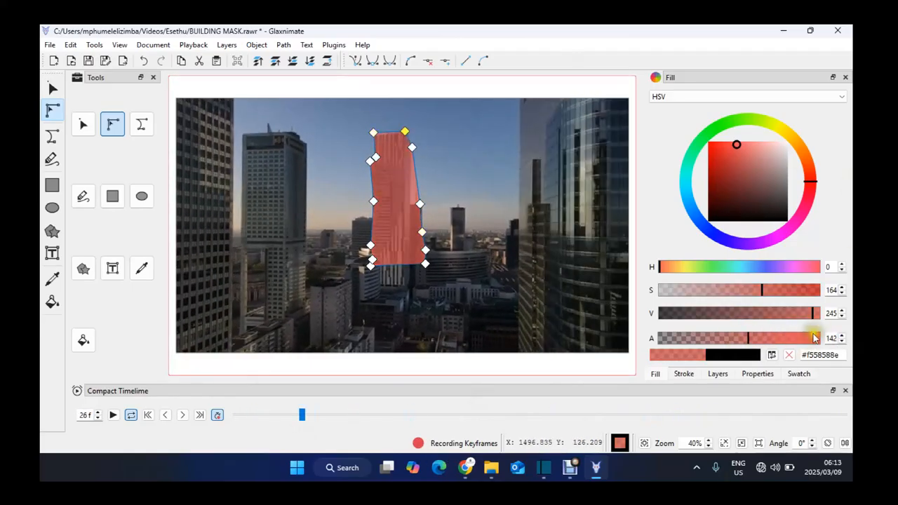
key("Right")
key("Left")
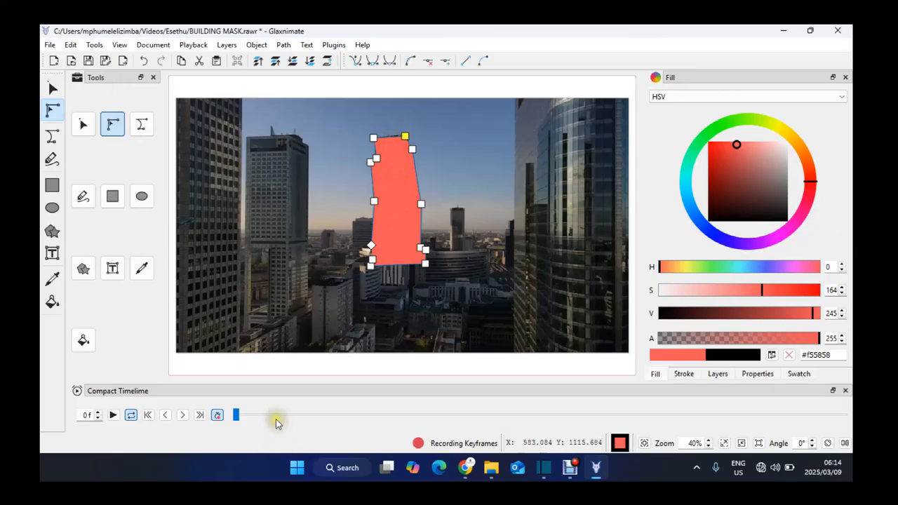
Step forward frame by frame from frame 0 to frame 37 to check how the mask follows the central tower.
key("Right")
key("Right")
key("Right")
key("Right")
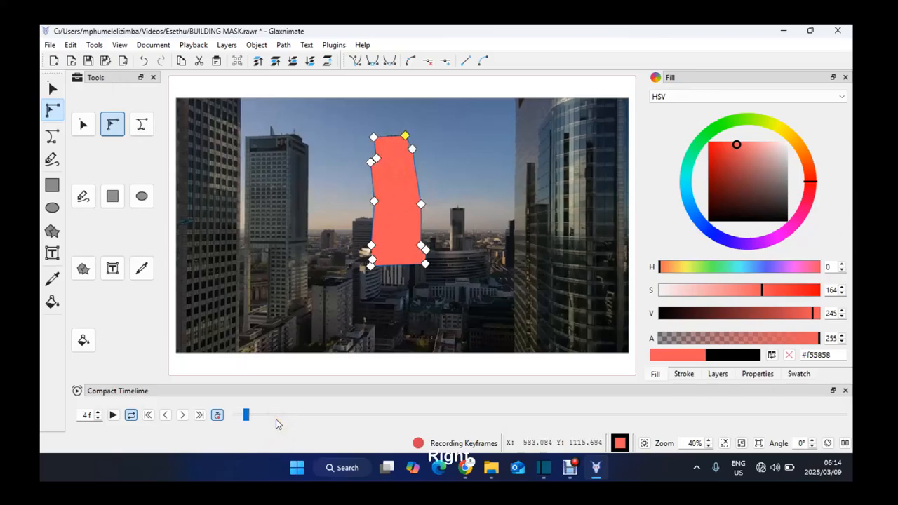
key("Right")
key("Right")
key("Right")
key("Right")
key("Right")
key("Right")
key("Right")
key("Right")
key("Right")
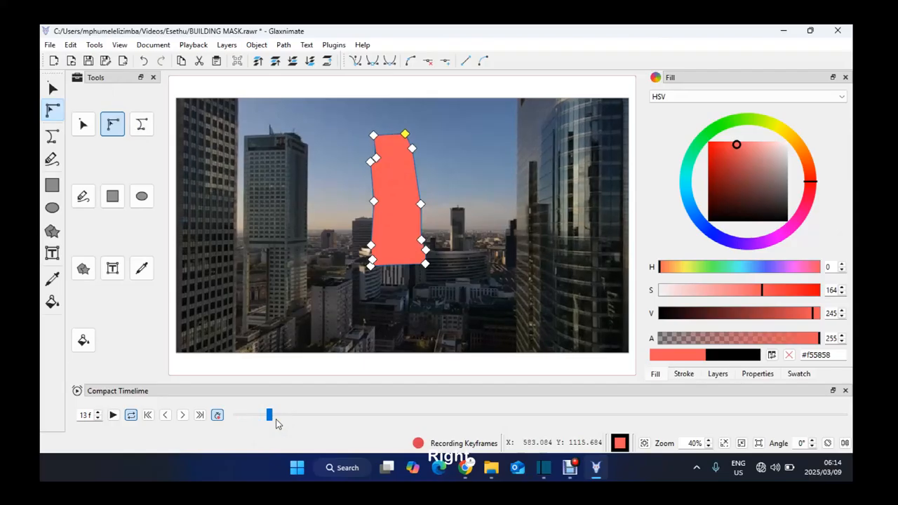
key("Right")
key("Right")
key("Right")
key("Right")
key("Right")
key("Right")
key("Right")
key("Right")
key("Right")
key("Right")
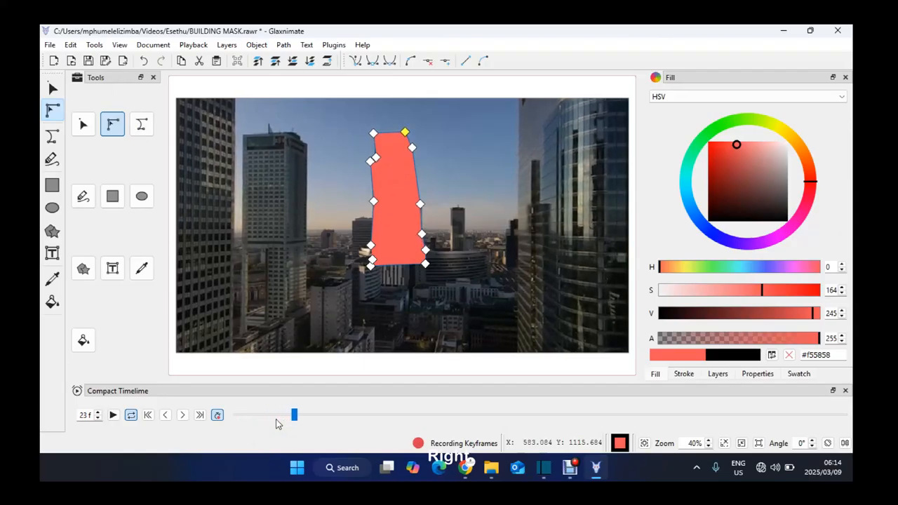
key("Right")
key("Right")
key("Right")
key("Right")
key("Right")
key("Right")
key("Right")
key("Right")
key("Right")
key("Right")
key("Right")
key("Right")
key("Right")
key("Right")
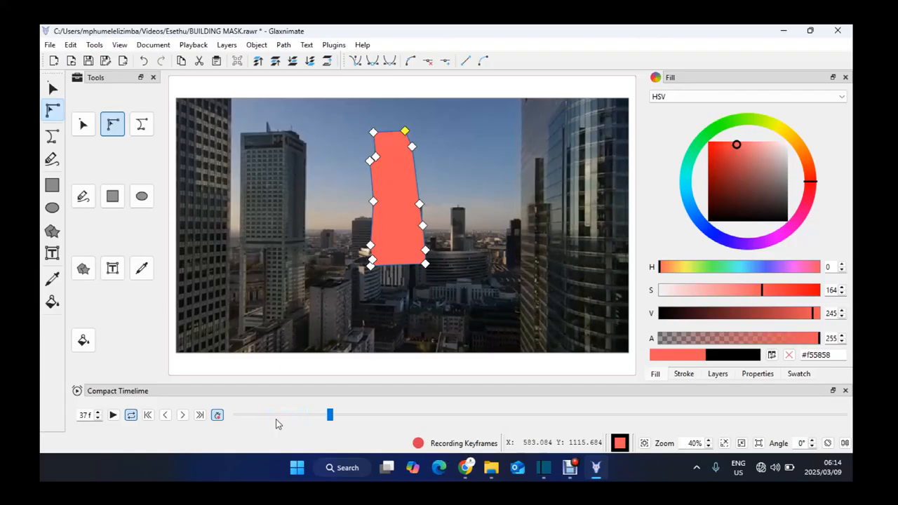
Close Glaxnimate, saving the changes to BUILDING MASK.rawr, and return to Shotcut.
left_click(837, 30)
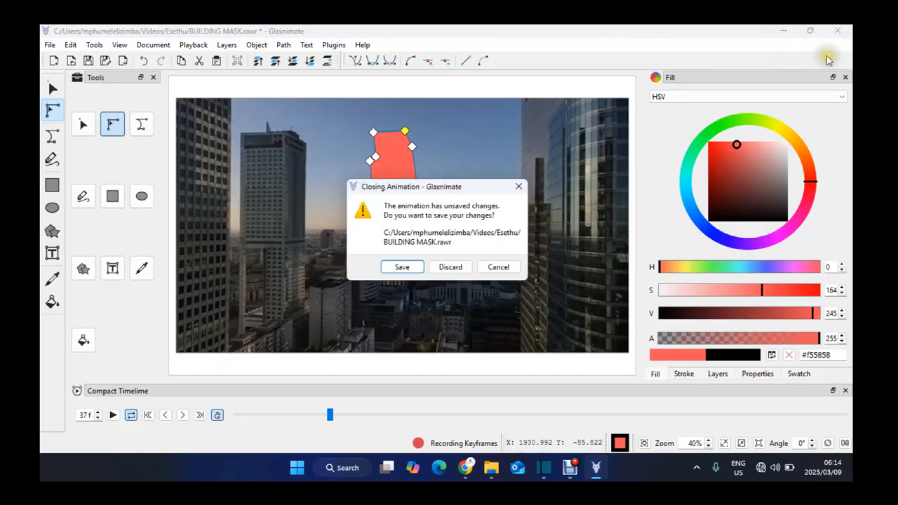
left_click(404, 267)
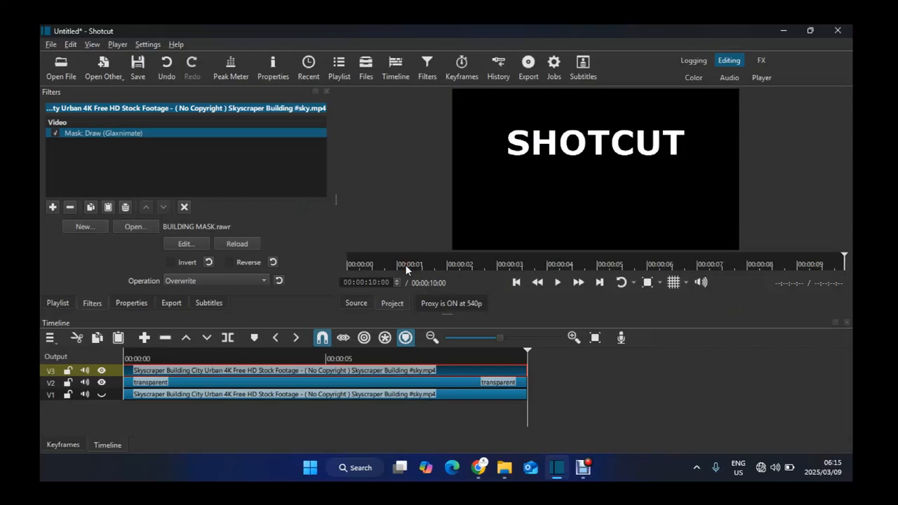
Move the playhead to 00:00:03:07 and unhide video track V1.
left_click(255, 359)
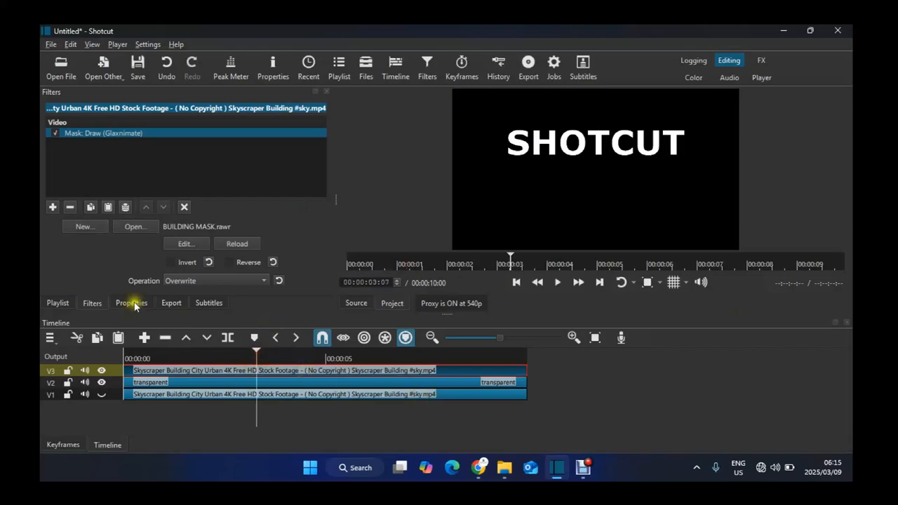
left_click(57, 302)
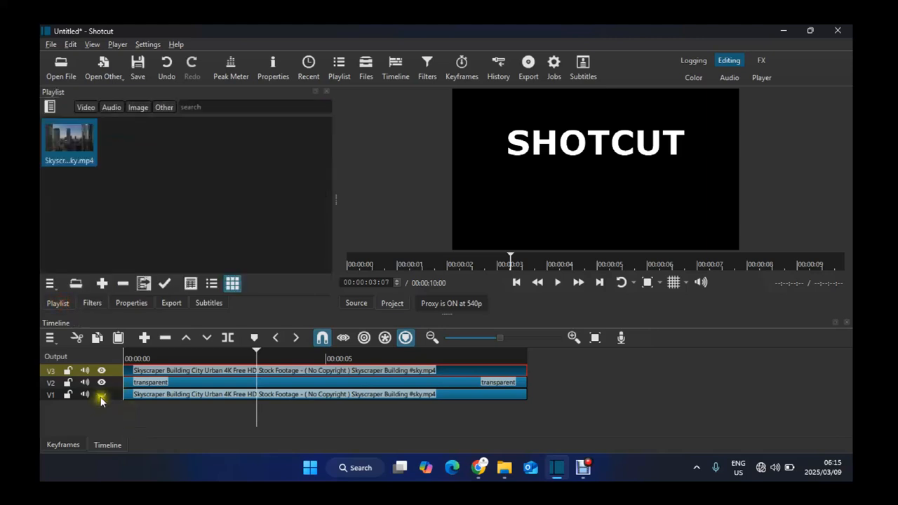
left_click(103, 394)
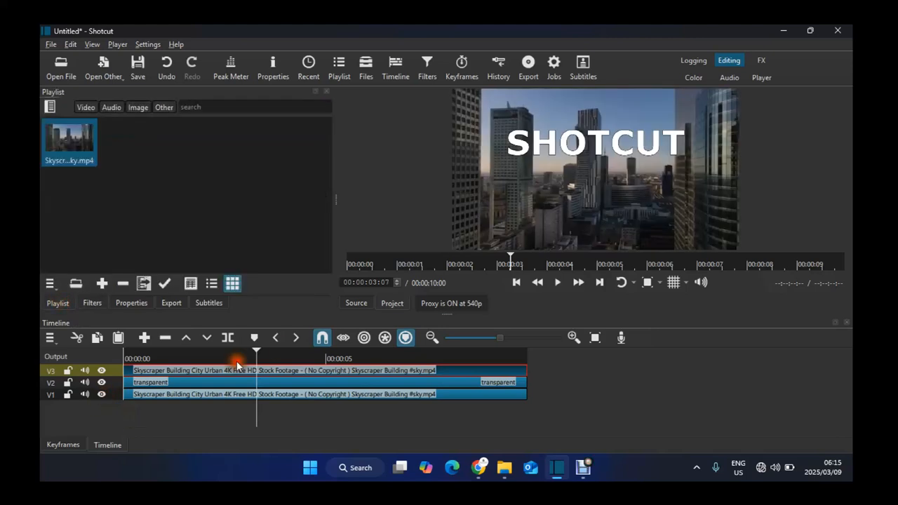
Move the playhead to 00:00:03:18 and reload BUILDING MASK.rawr in the V3 clip's Mask: Draw (Glaxnimate) filter.
left_click(278, 351)
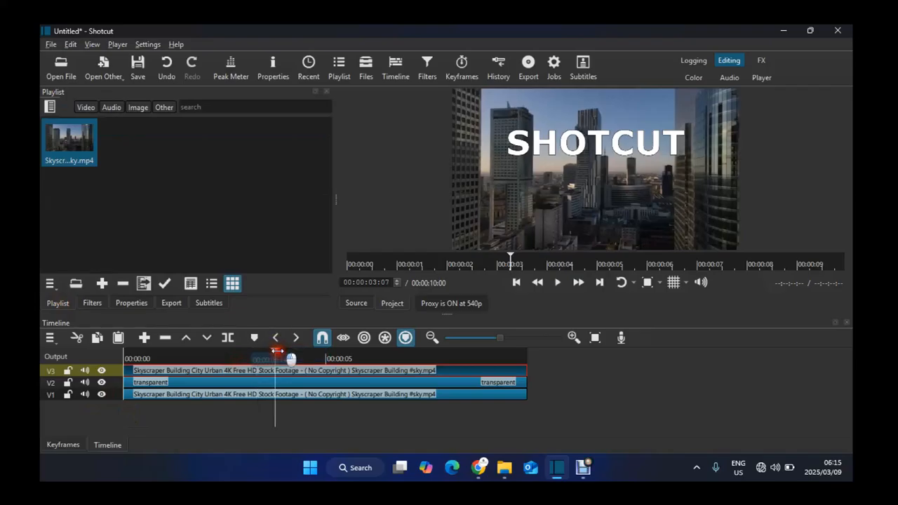
left_click(99, 300)
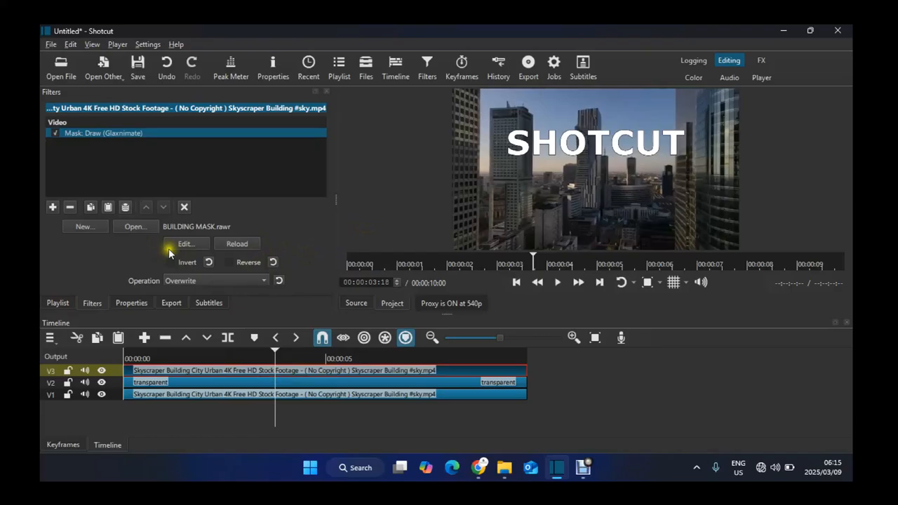
left_click(237, 246)
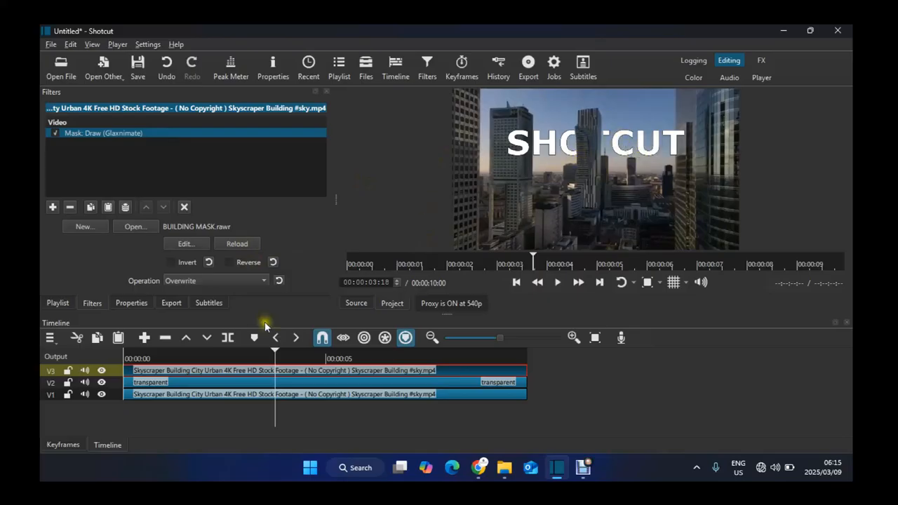
Select the transparent title clip on V2 and shift the SHOTCUT text slightly up and to the left in the preview.
left_click(228, 385)
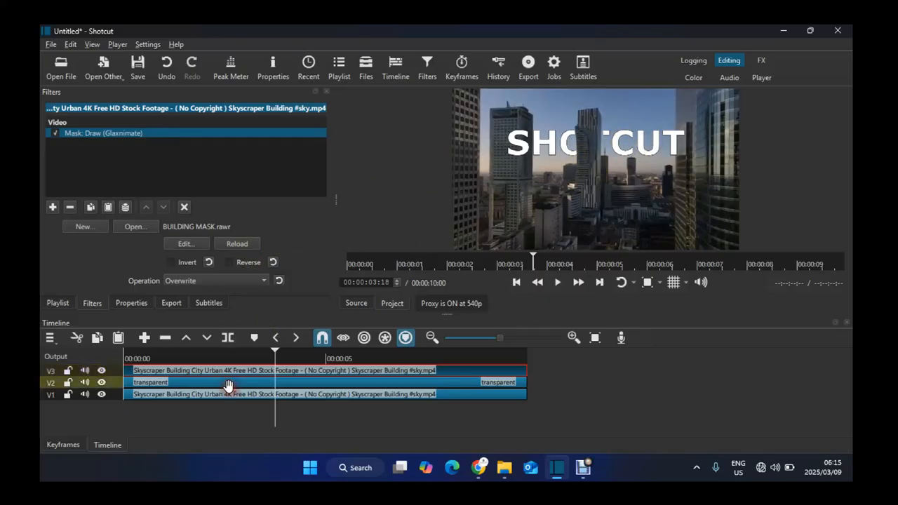
left_click(228, 385)
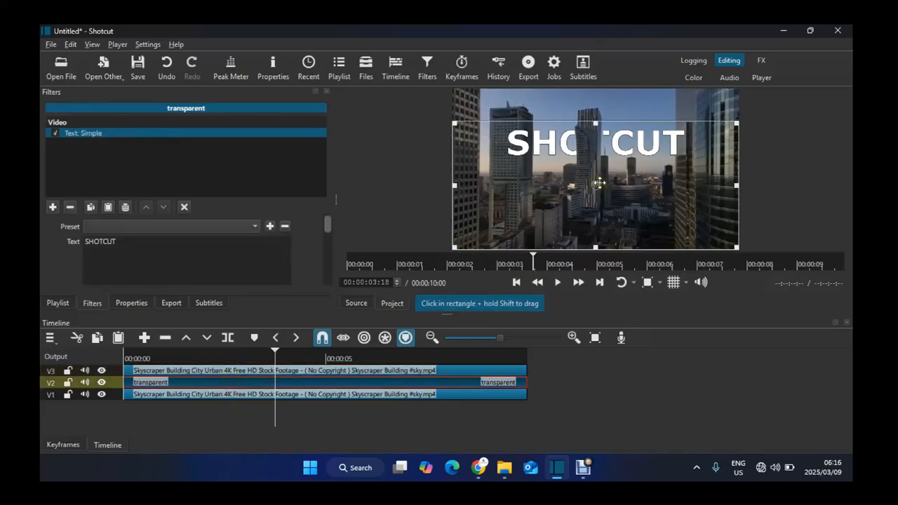
mouse_move(600, 182)
left_mouse_down()
mouse_move(579, 180)
mouse_move(596, 180)
left_mouse_up()
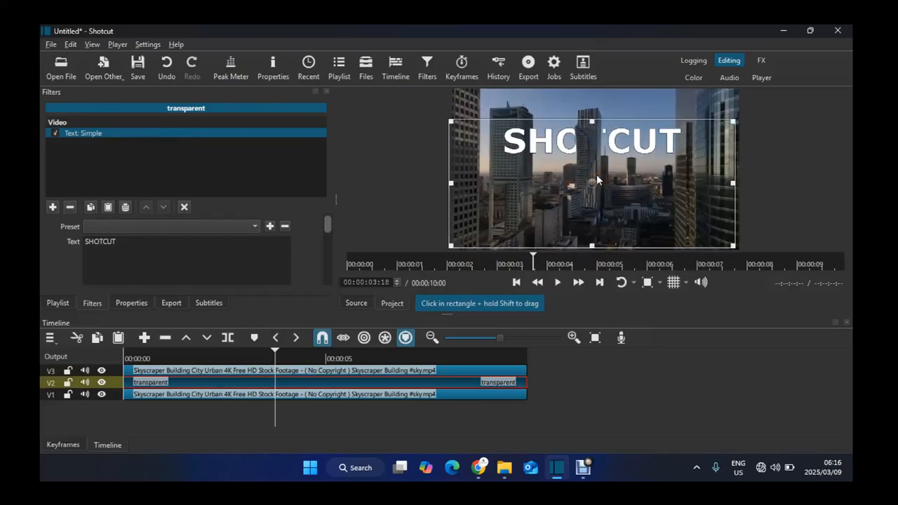